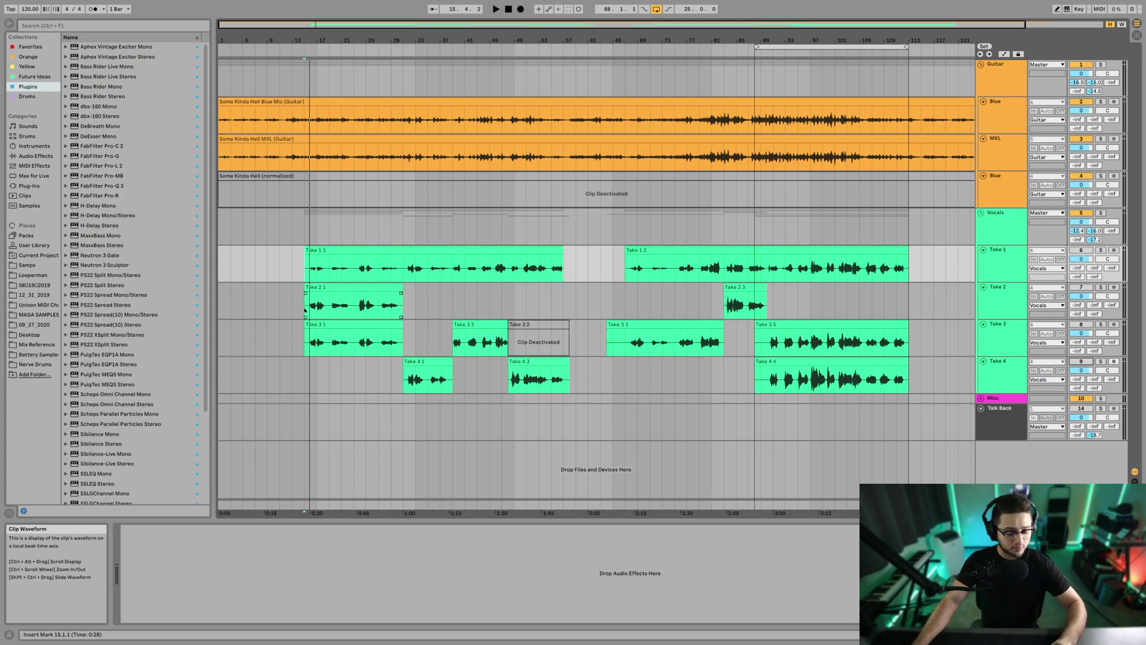
- Open the first Take 2 clip, enable its clip loop, and loop the arrangement over its length from bar 15 to bar 31
{"action": "mouse_move", "coordinate": [395, 318]}
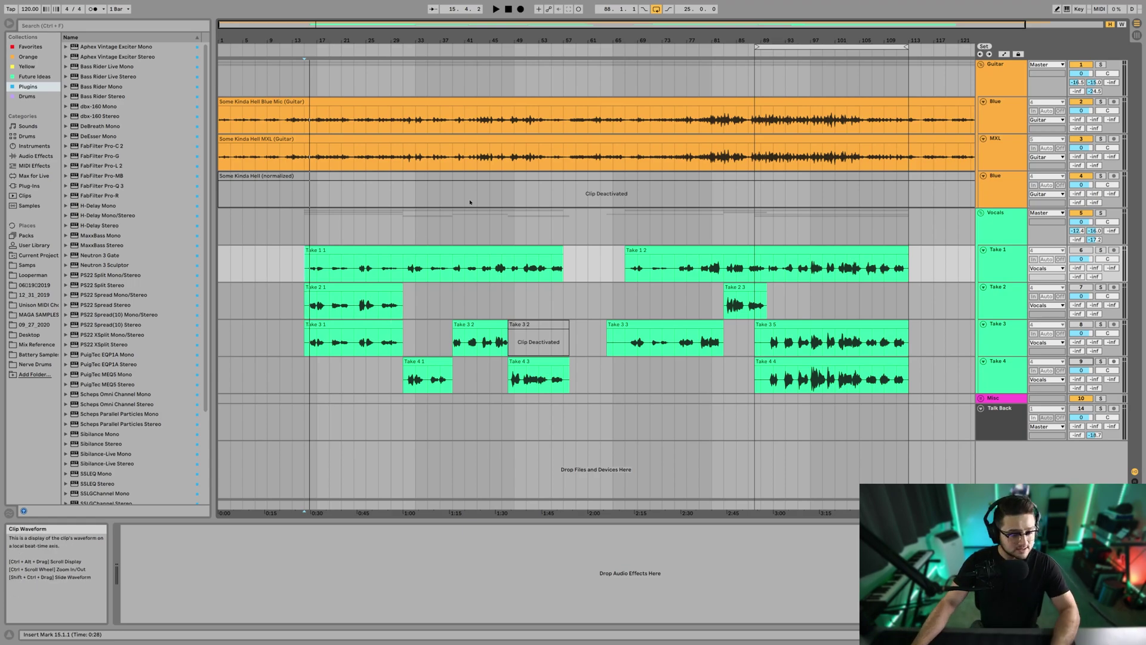
{"action": "left_click", "coordinate": [308, 38]}
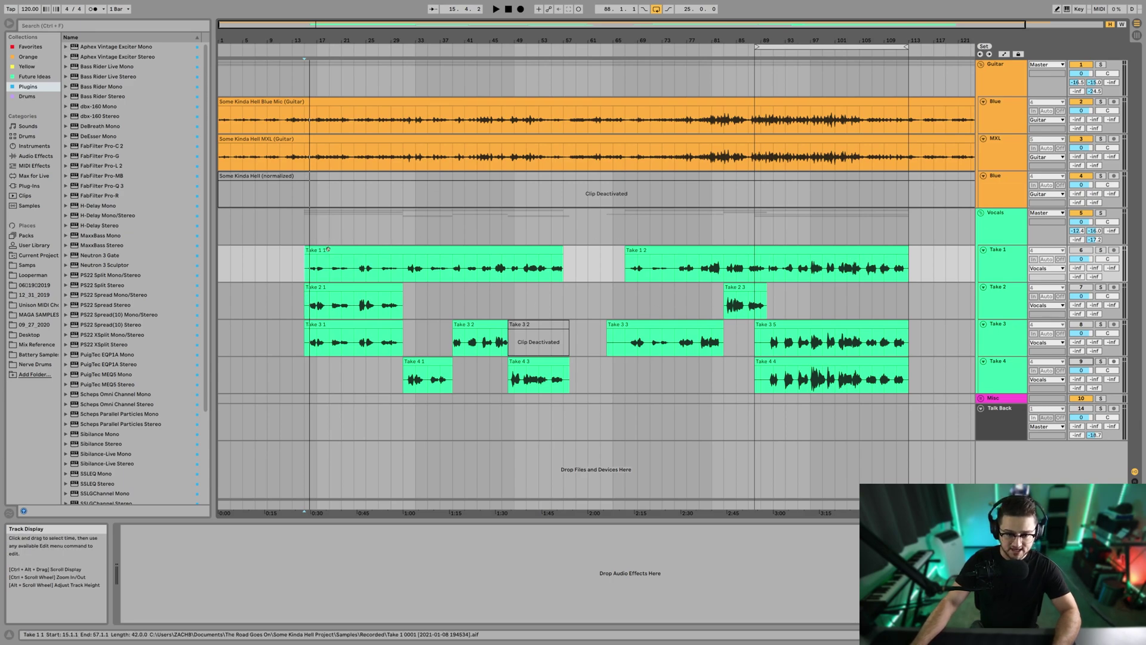
{"action": "mouse_move", "coordinate": [343, 251]}
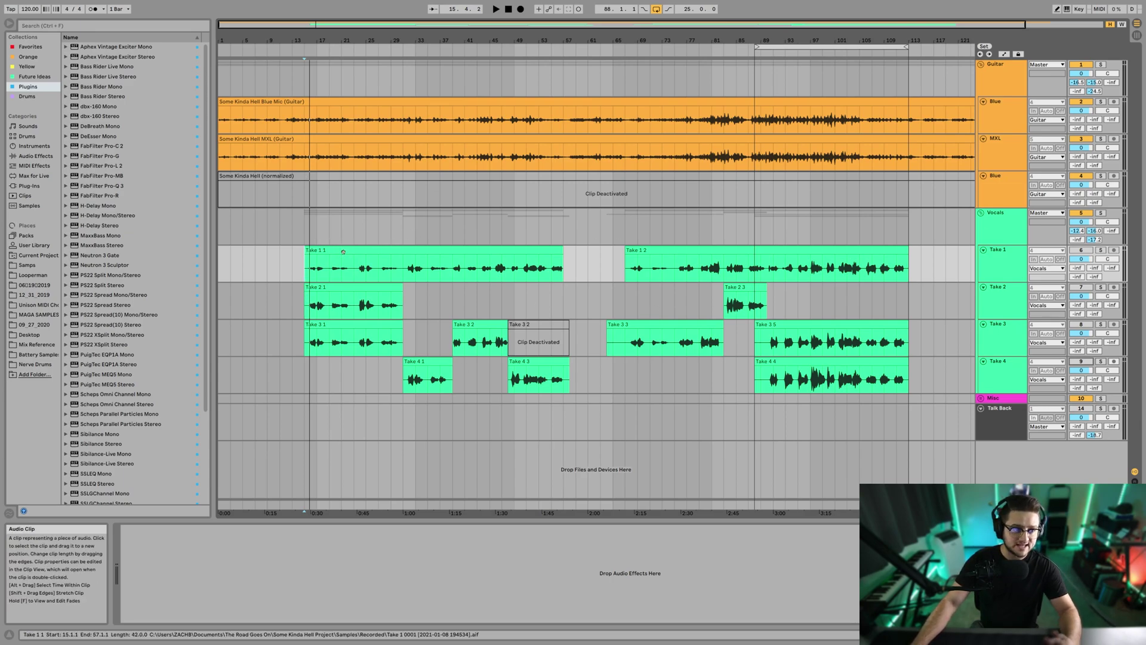
{"action": "double_click", "coordinate": [339, 287]}
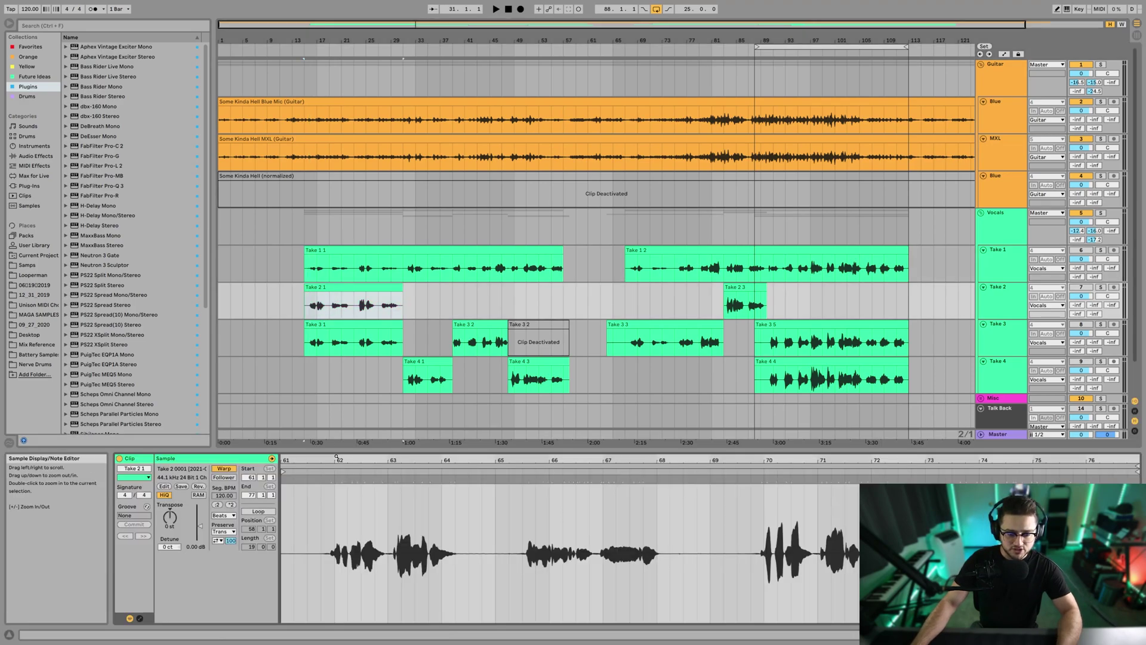
{"action": "key", "text": "ctrl+l"}
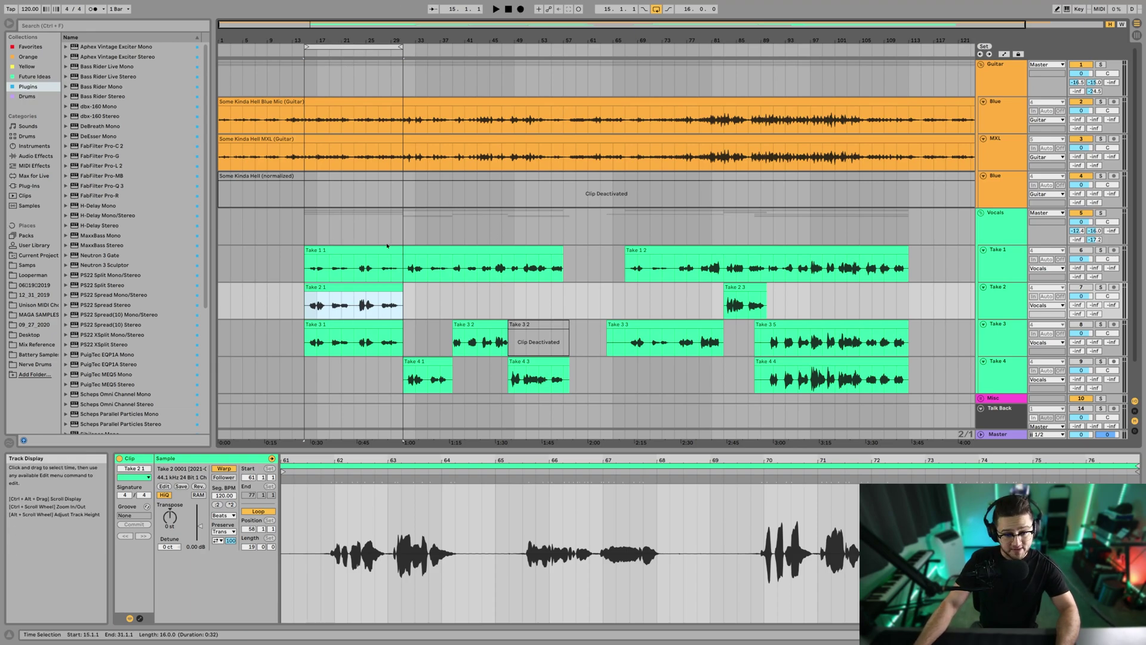
- Show the full Take 2 recording and shift the clip's loop brace back and forth through the recorded passes
{"action": "double_click", "coordinate": [427, 460]}
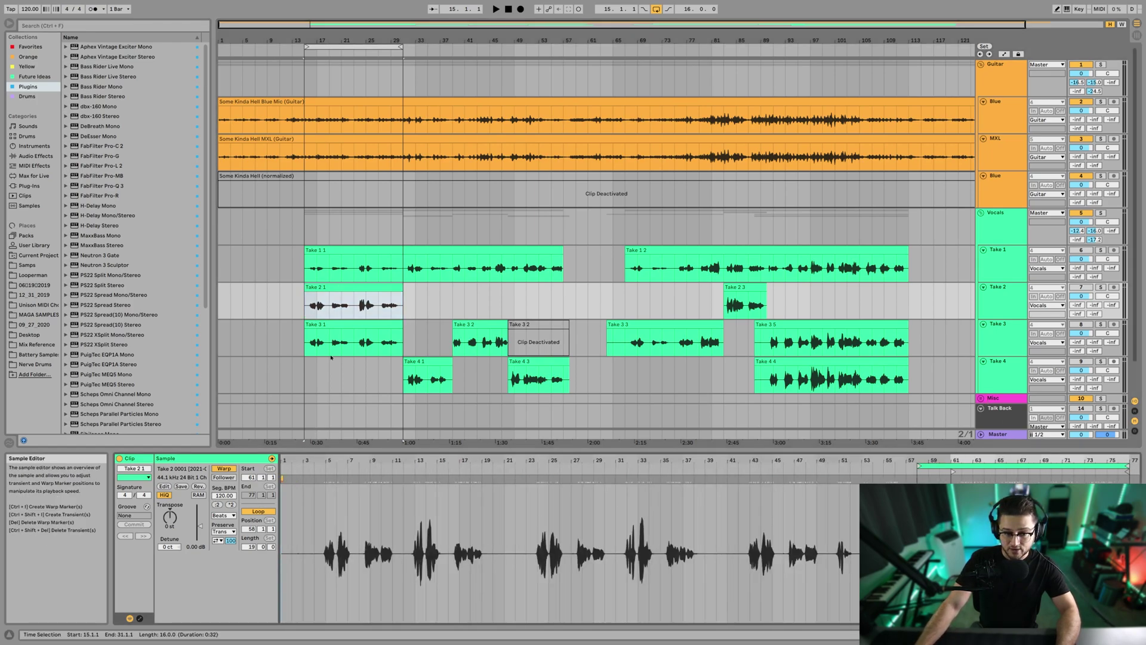
{"action": "left_click", "coordinate": [979, 466]}
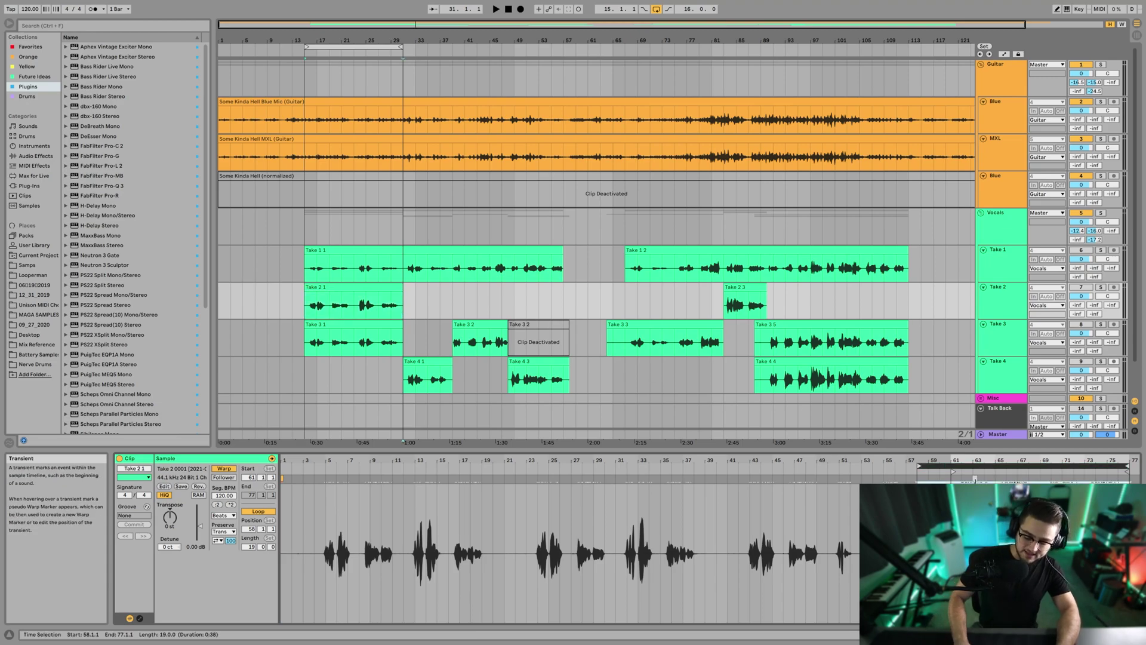
{"action": "key", "text": "Up"}
{"action": "key", "text": "Down"}
{"action": "key", "text": "Down"}
{"action": "key", "text": "Up"}
{"action": "key", "text": "Down"}
{"action": "key", "text": "Up"}
{"action": "key", "text": "Down"}
{"action": "key", "text": "Down"}
{"action": "key", "text": "Down"}
{"action": "key", "text": "Up"}
{"action": "key", "text": "Up"}
{"action": "key", "text": "Up"}
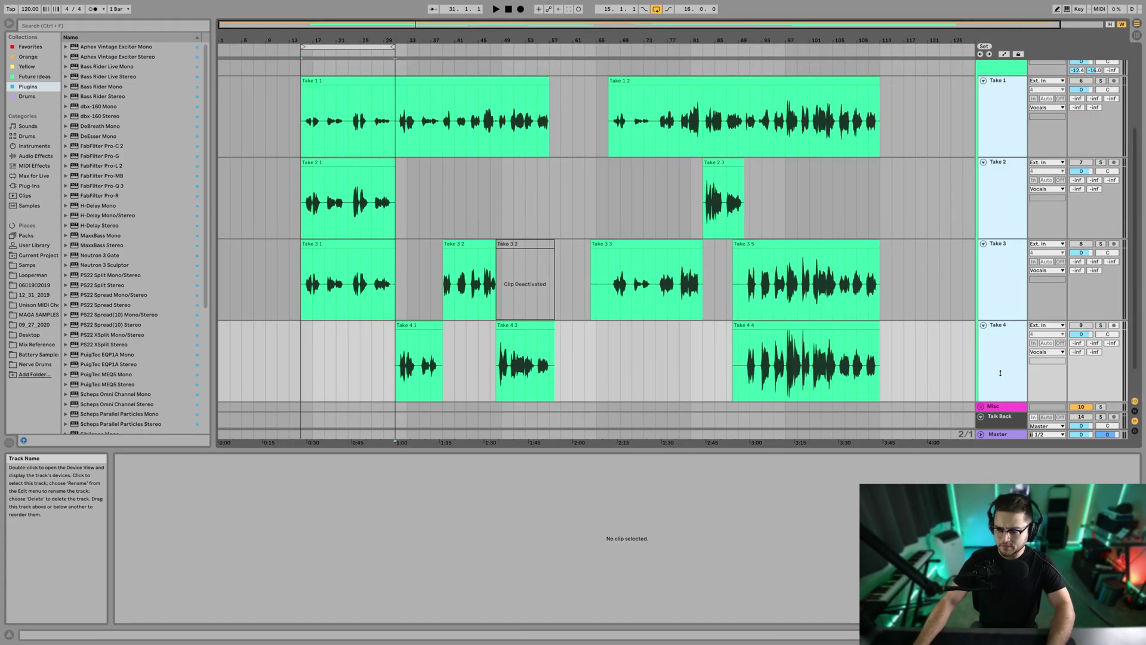
- Shorten the arrangement loop to the first four bars of the vocal, from bar 15 to bar 19
{"action": "scroll", "coordinate": [684, 254], "scroll_direction": "down", "scroll_amount": 2}
{"action": "scroll", "coordinate": [684, 254], "scroll_direction": "up", "scroll_amount": 3}
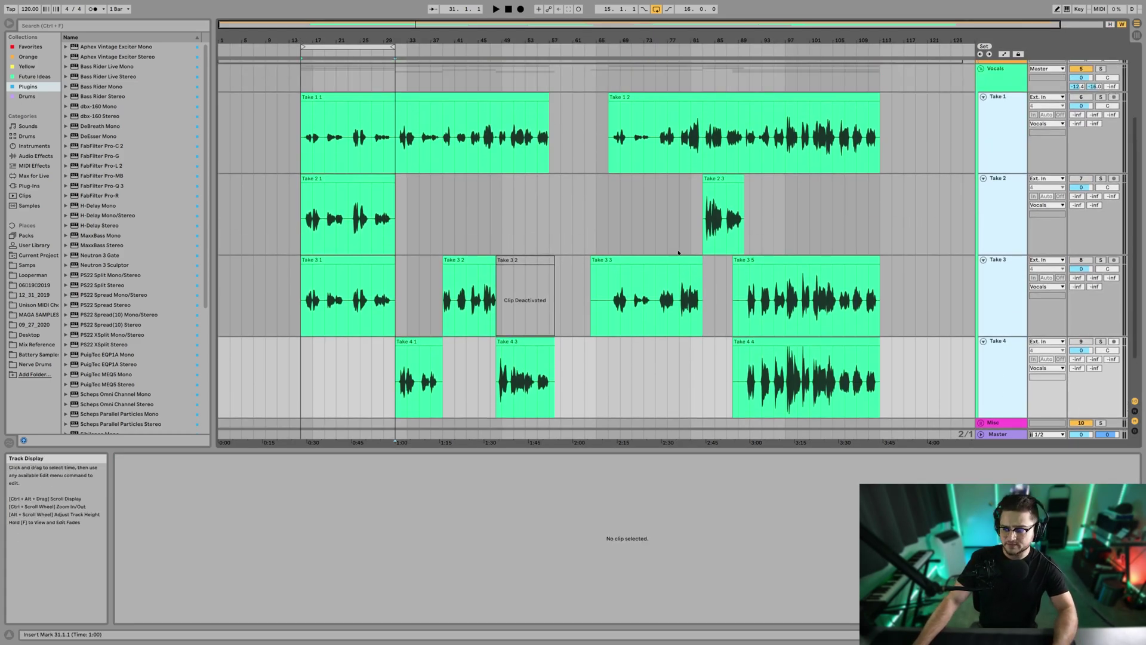
{"action": "scroll", "coordinate": [678, 249], "scroll_direction": "down", "scroll_amount": 2}
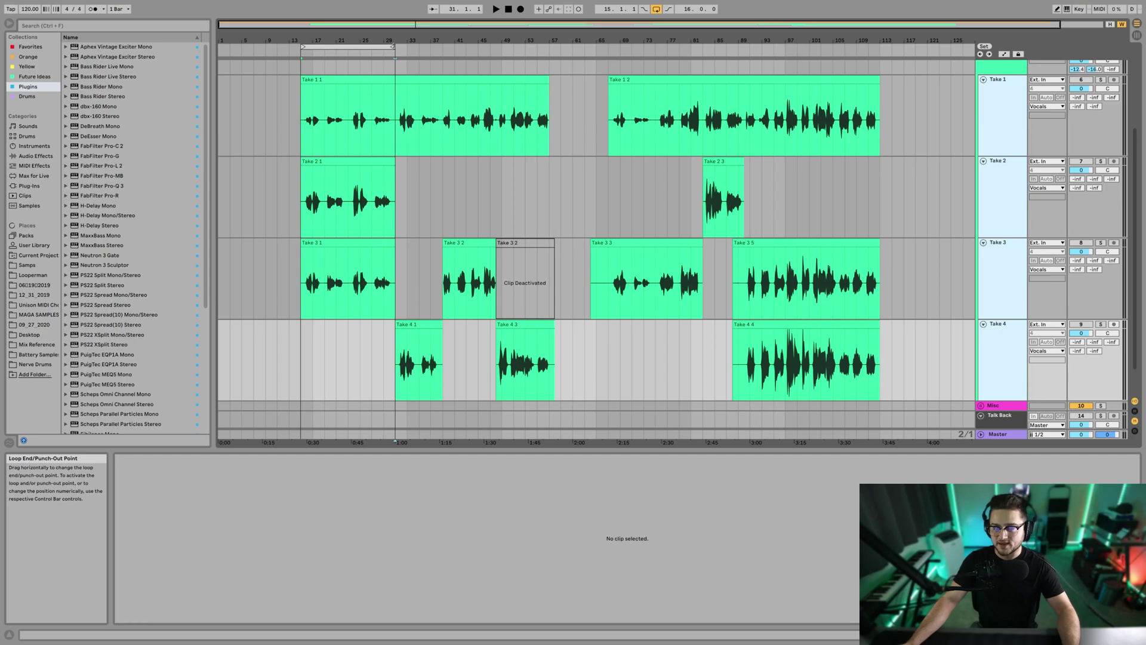
{"action": "left_click", "coordinate": [393, 47]}
{"action": "left_click_drag", "start_coordinate": [393, 48], "coordinate": [327, 54]}
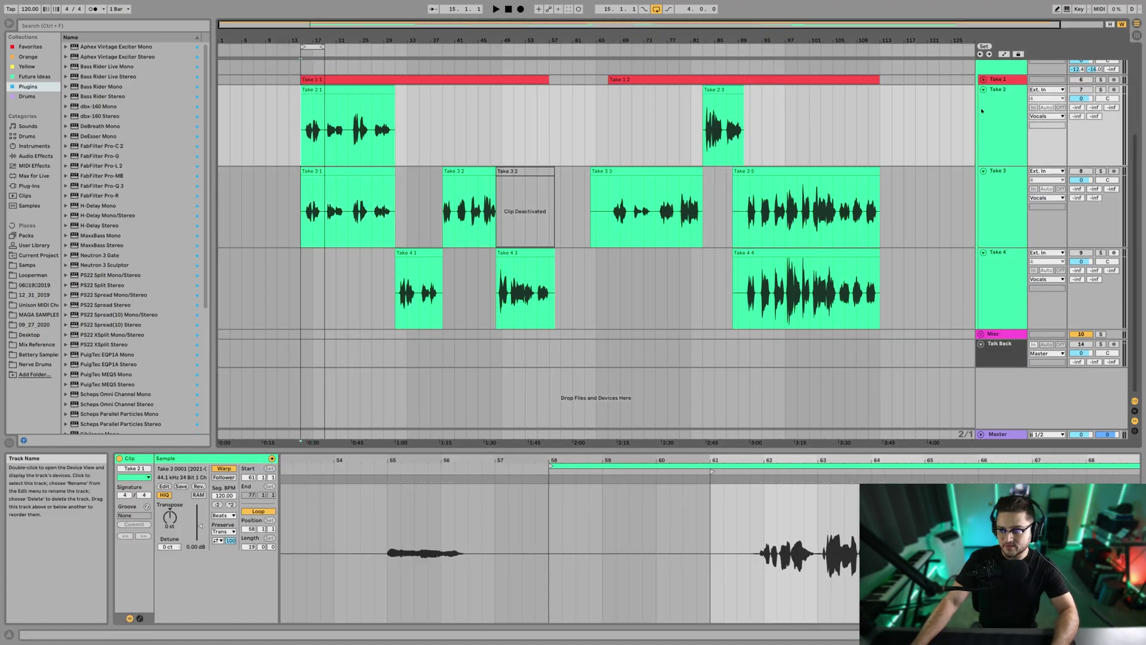
- Select the first four bars of the Take 2 clip, activate the Take 2 track, and start playback
{"action": "left_click", "coordinate": [434, 114]}
{"action": "scroll", "coordinate": [298, 128], "scroll_direction": "up", "scroll_amount": 8}
{"action": "left_click_drag", "start_coordinate": [440, 222], "coordinate": [331, 225]}
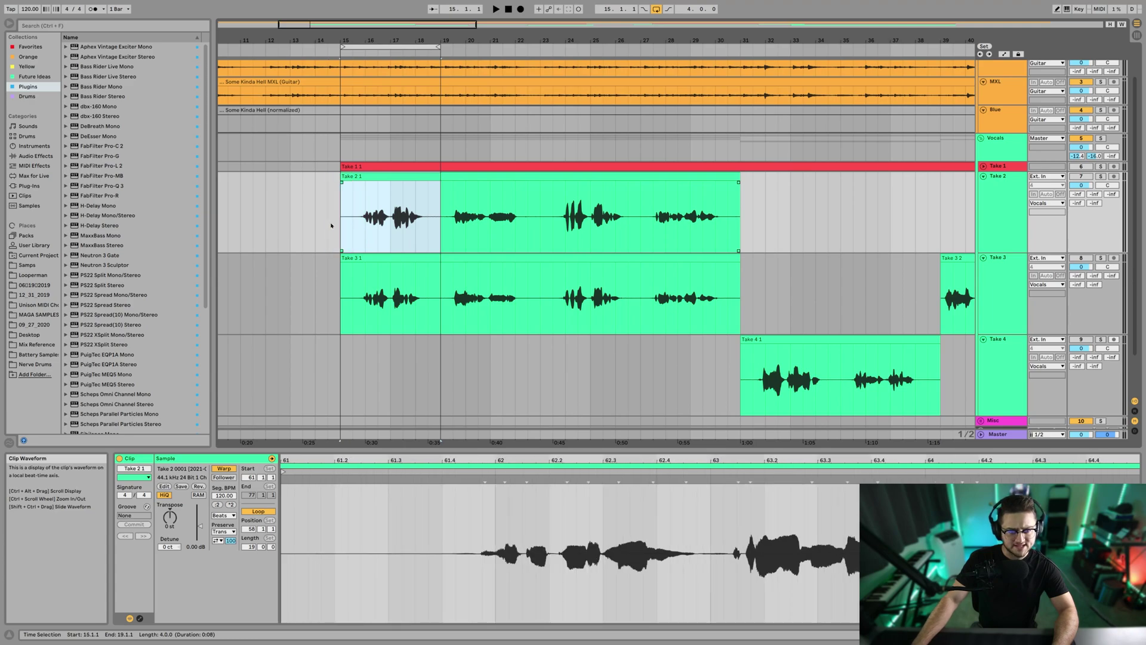
{"action": "left_click", "coordinate": [1000, 205]}
{"action": "left_click", "coordinate": [1080, 177]}
{"action": "key", "text": "space"}
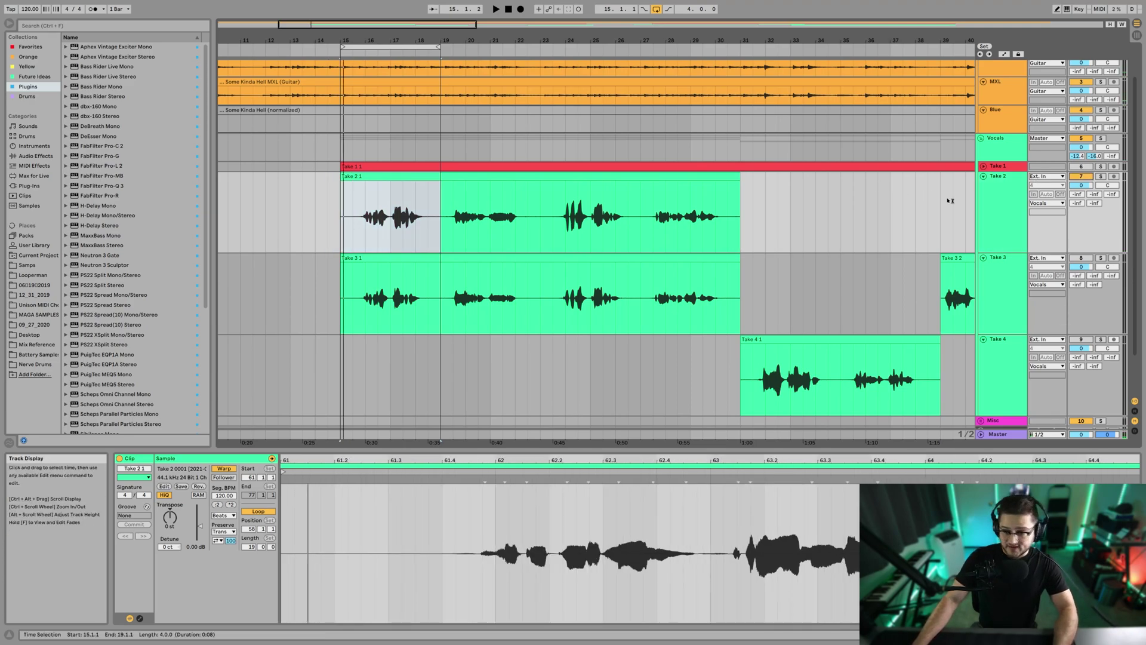
- Check the Take 2 track in the Session mixer, return to the arrangement, and play the looped phrase
{"action": "left_click", "coordinate": [990, 195]}
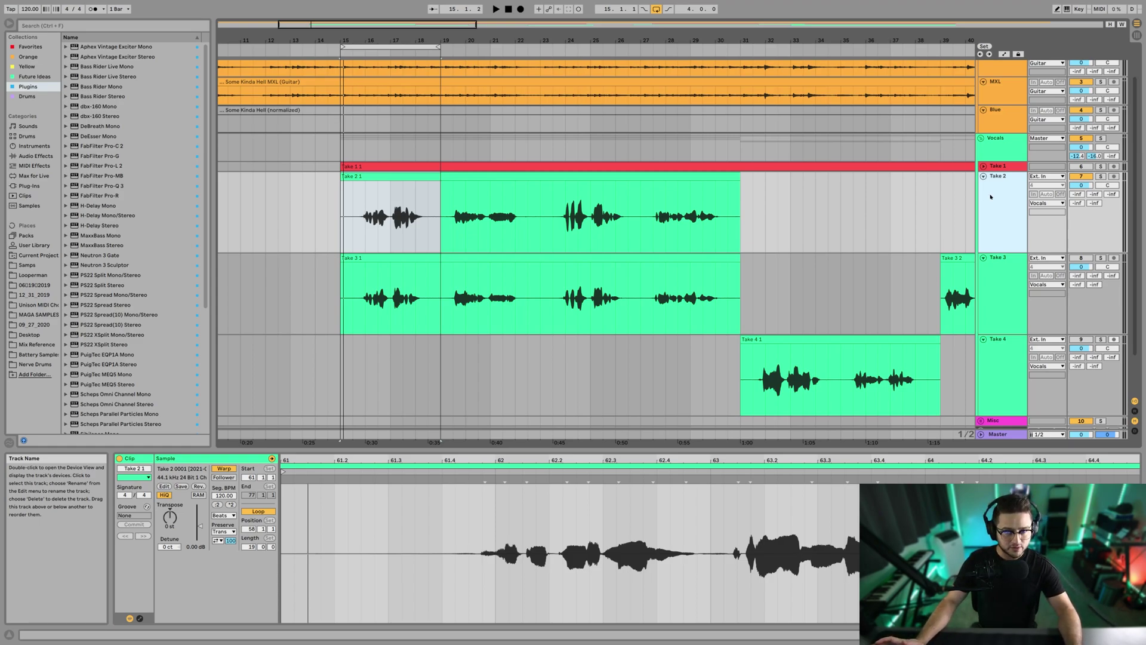
{"action": "key", "text": "Tab"}
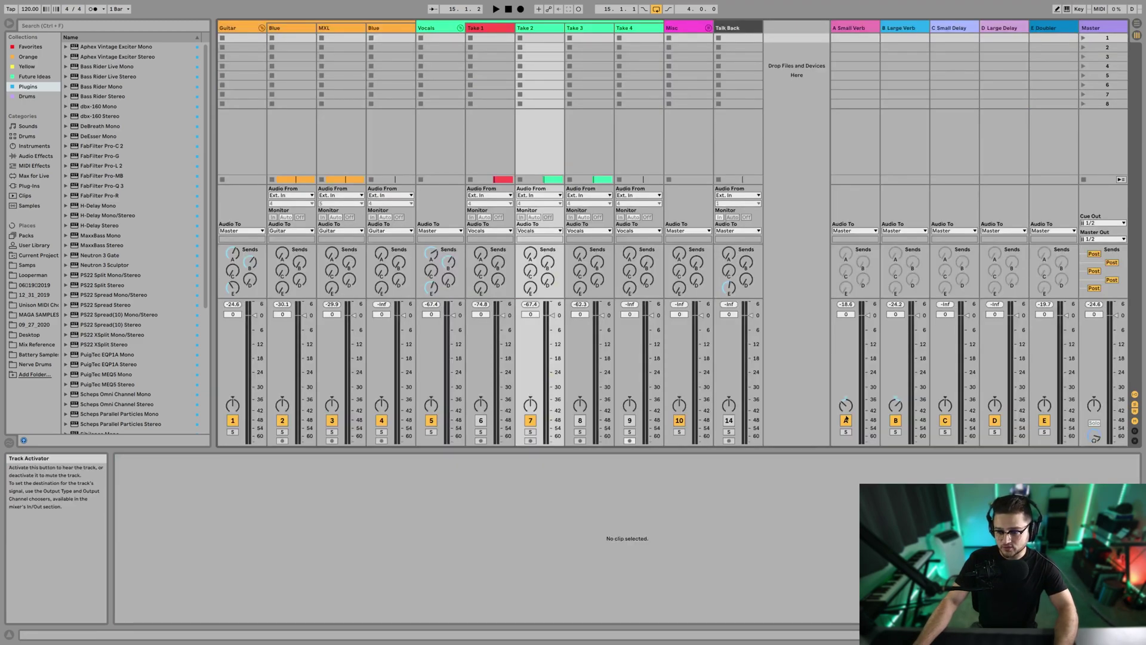
{"action": "key", "text": "Tab"}
{"action": "key", "text": "space"}
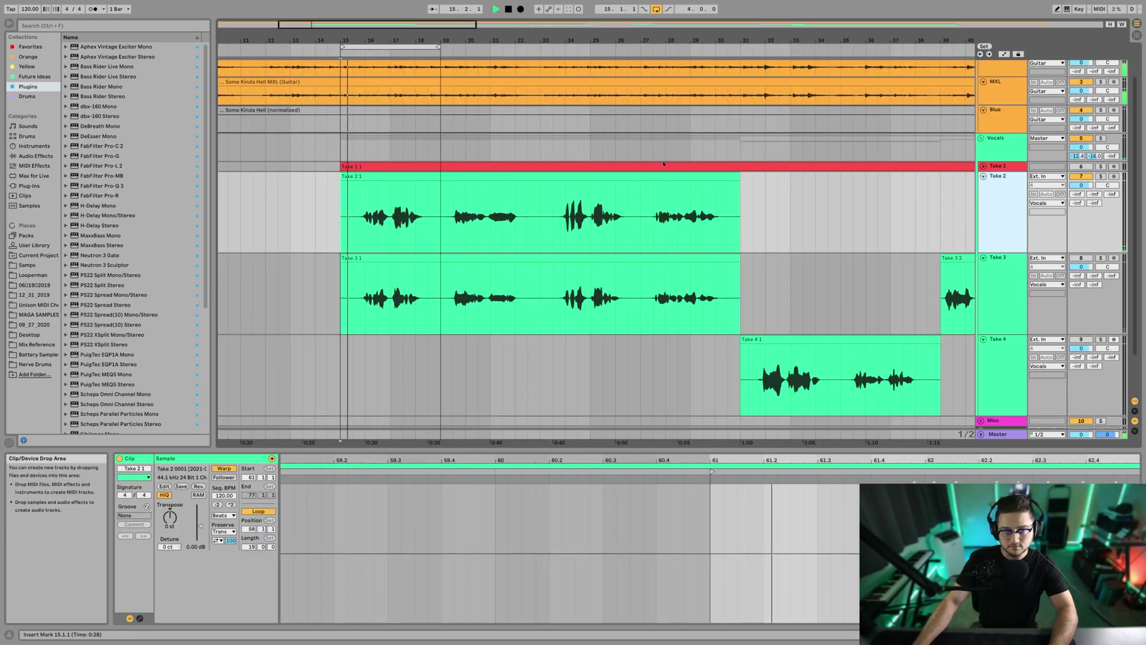
{"action": "key", "text": "space"}
- Audition the other recorded passes of the Take 2 clip by shifting its loop brace back to 39.1.1, 20.1.1 and 1.1.1
{"action": "left_click", "coordinate": [468, 204]}
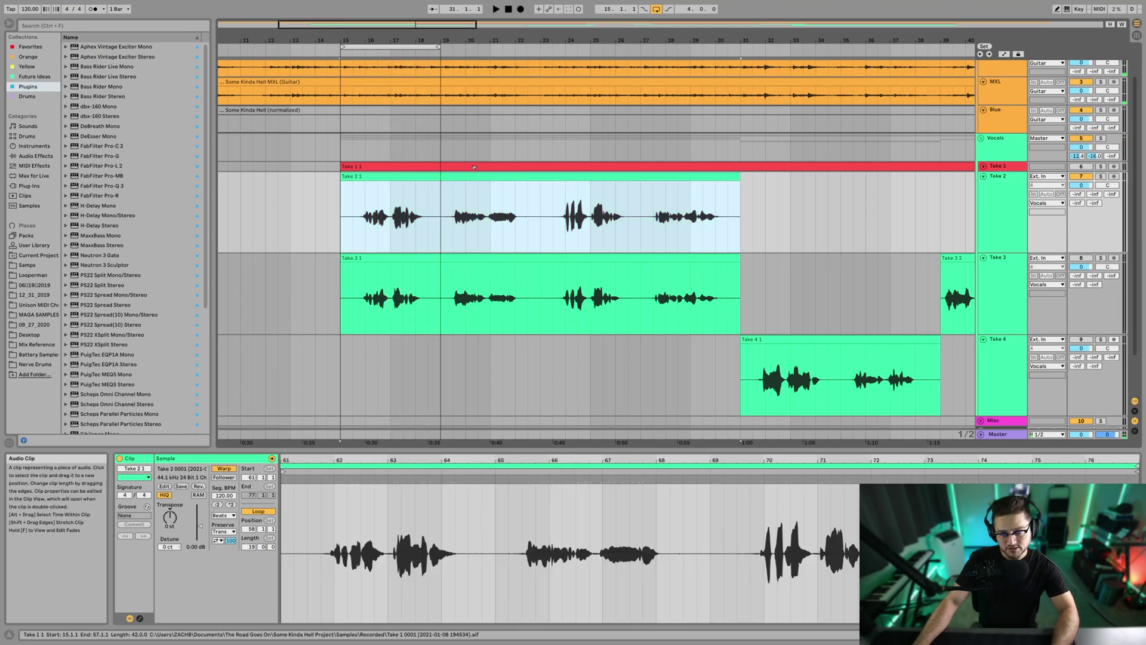
{"action": "left_click", "coordinate": [974, 466]}
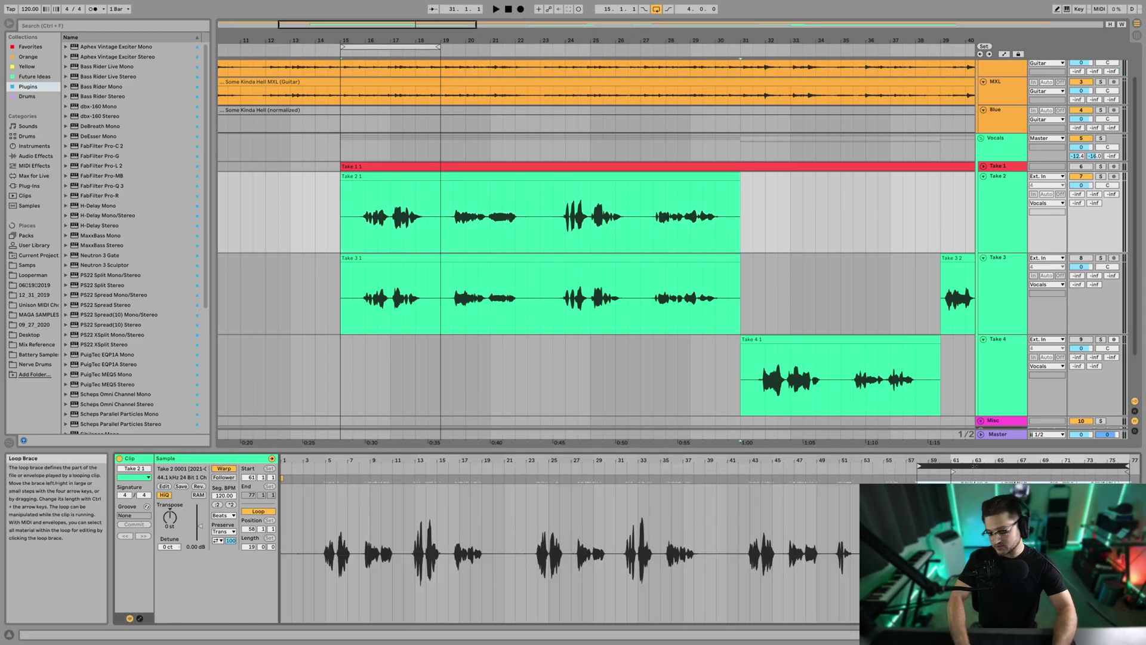
{"action": "key", "text": "Down"}
{"action": "key", "text": "space"}
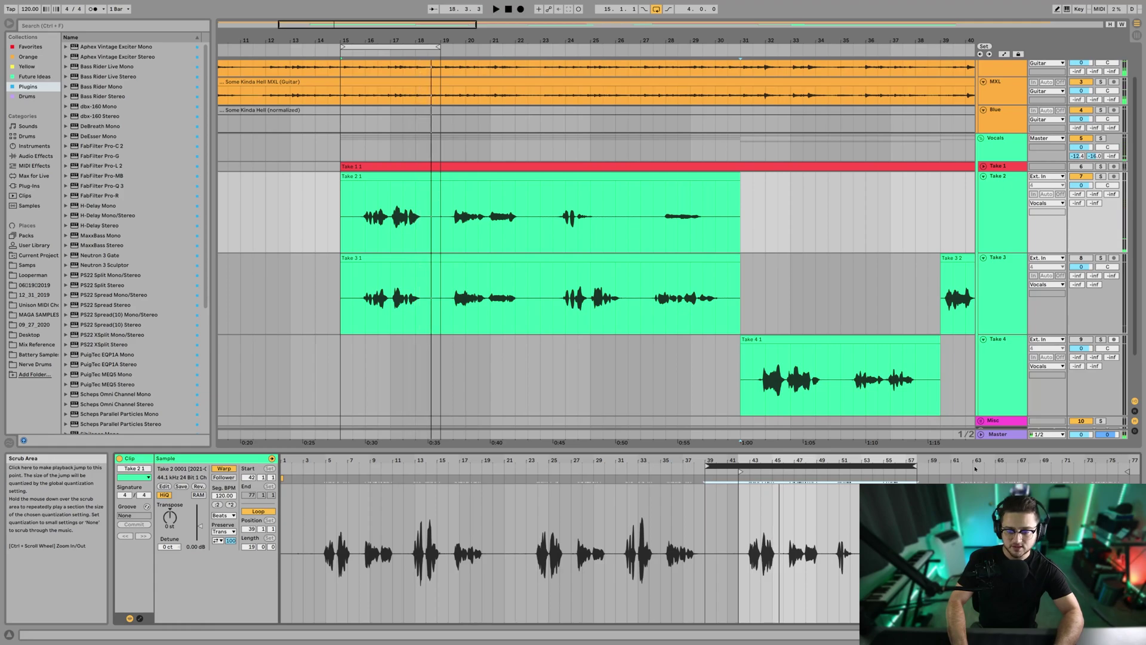
{"action": "key", "text": "space"}
{"action": "key", "text": "Down"}
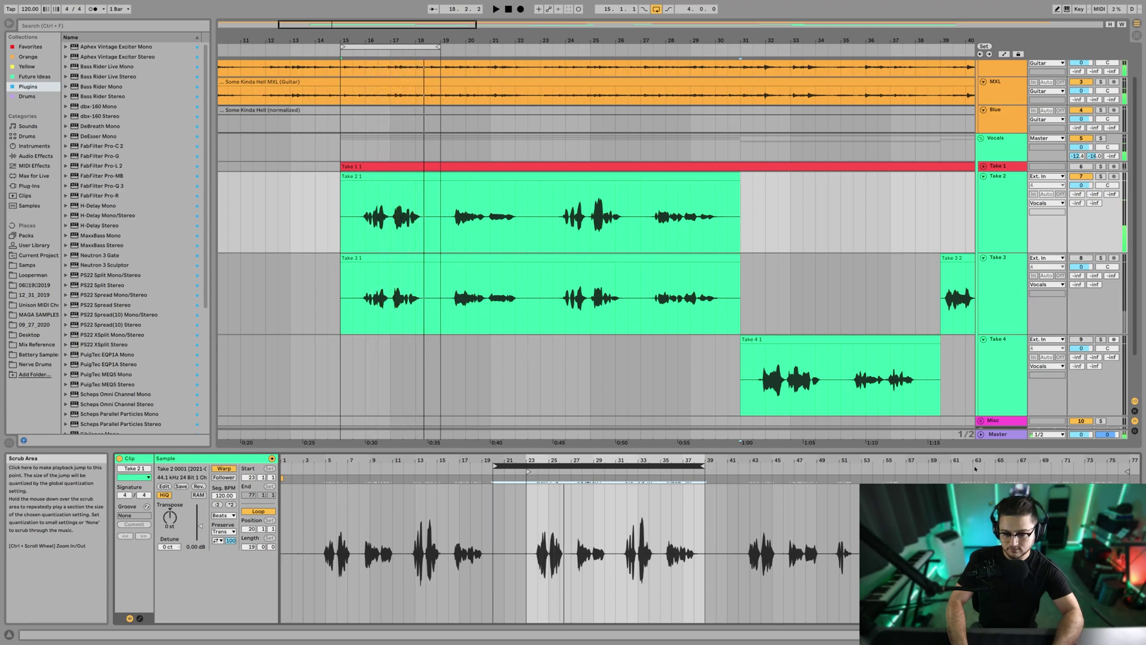
{"action": "key", "text": "Down"}
{"action": "key", "text": "space"}
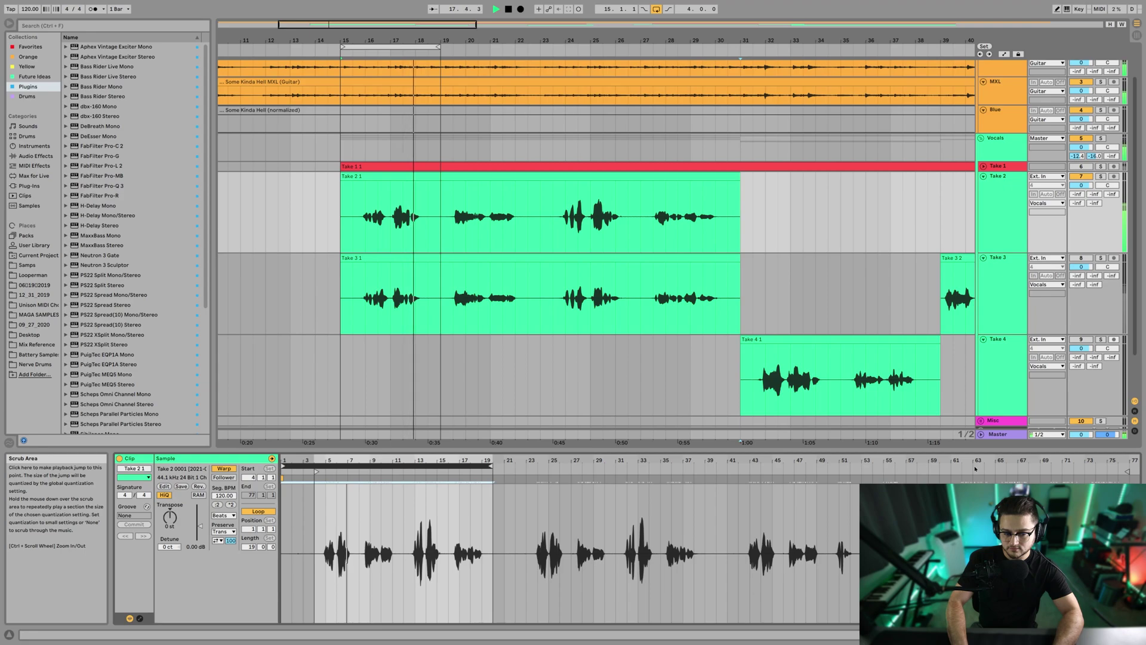
- Compare the Take 2 passes during playback and leave the clip's loop brace on the pass at 39.1.1
{"action": "key", "text": "Up"}
{"action": "key", "text": "Up"}
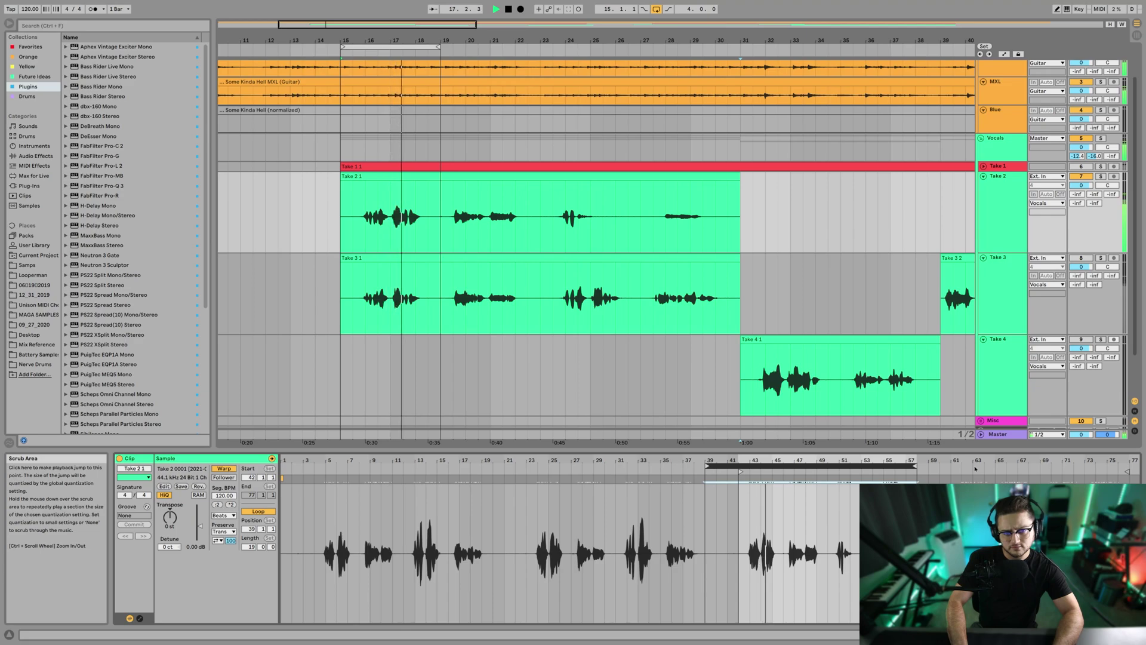
{"action": "key", "text": "Up"}
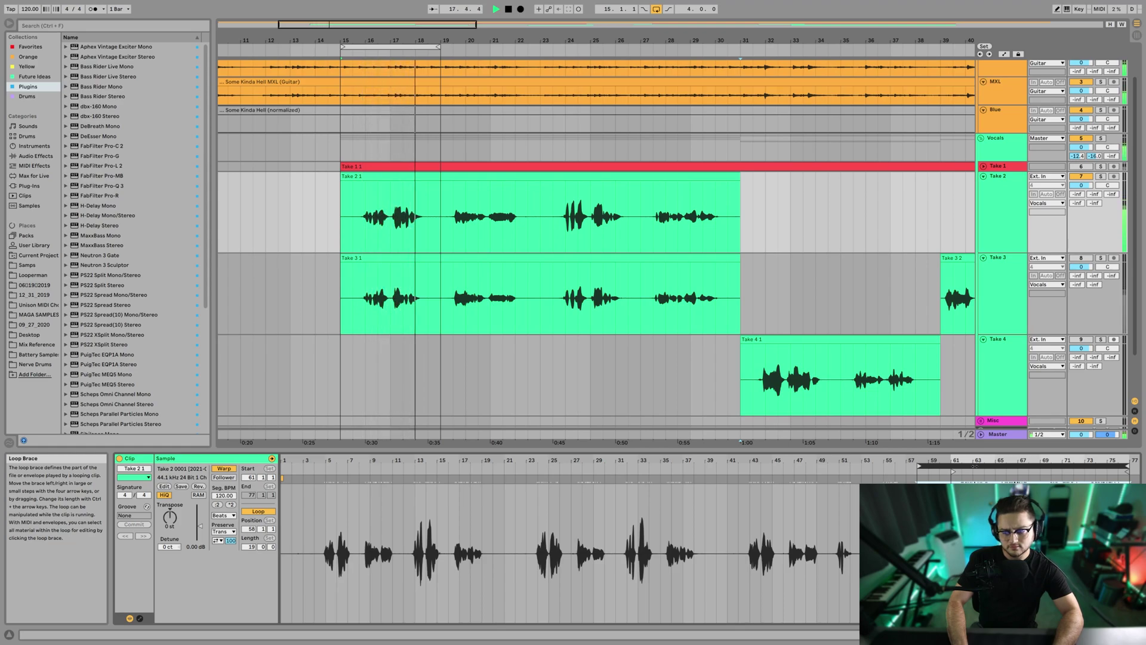
{"action": "key", "text": "Down"}
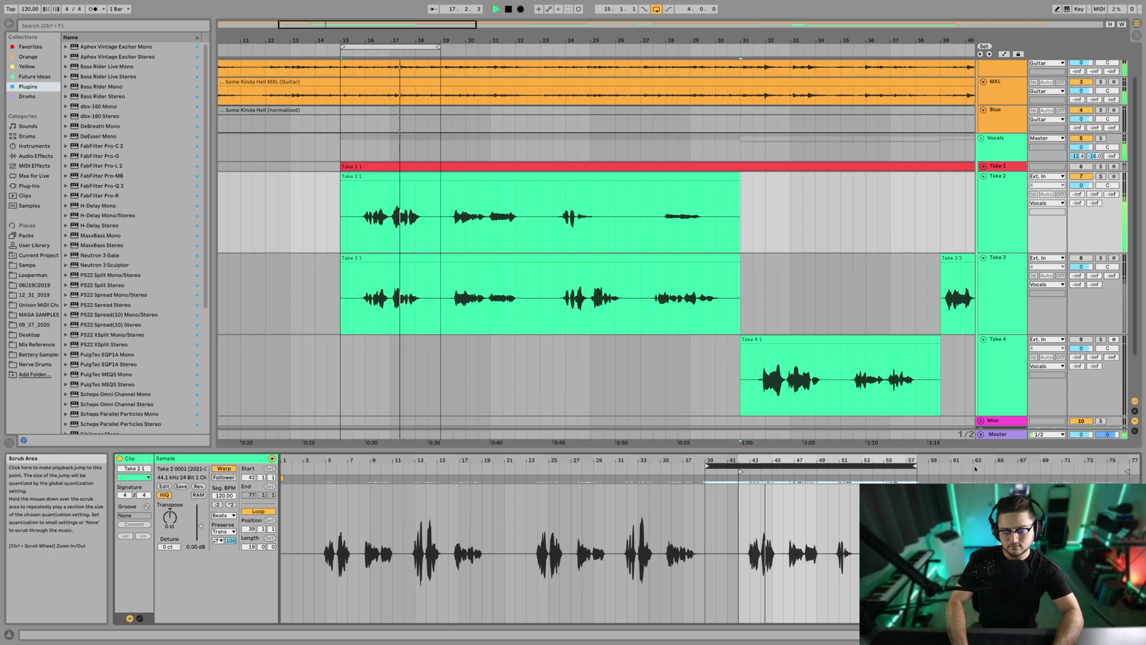
{"action": "key", "text": "space"}
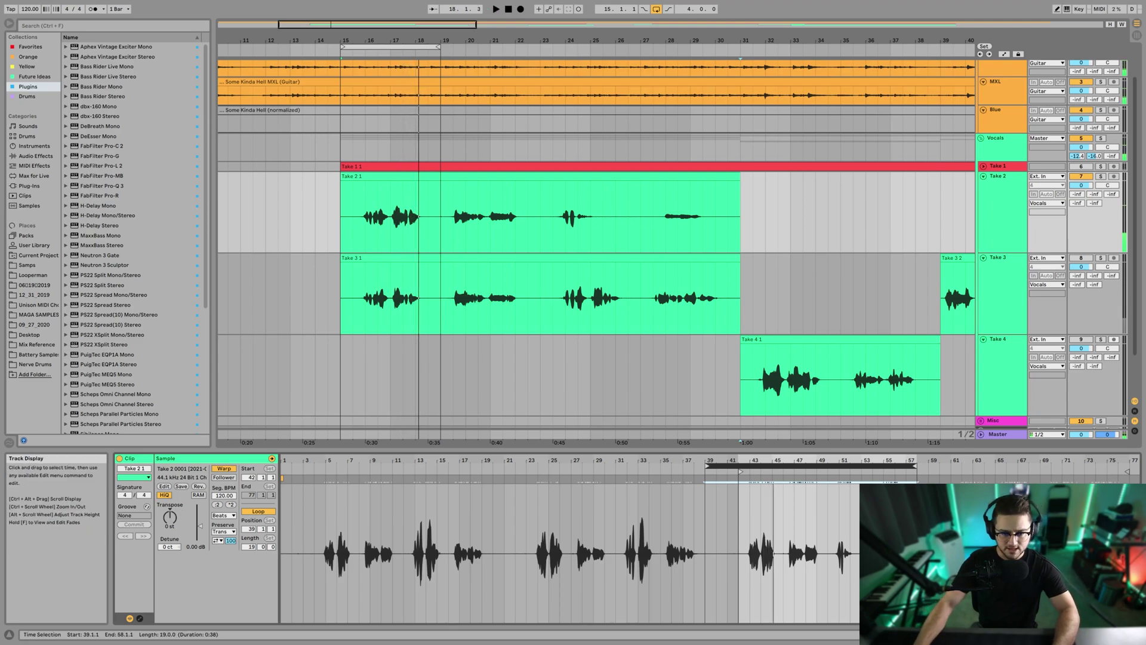
- Enable looping on the first Take 3 clip and shift its loop brace to the pass at 1.1.1
{"action": "left_click", "coordinate": [386, 257]}
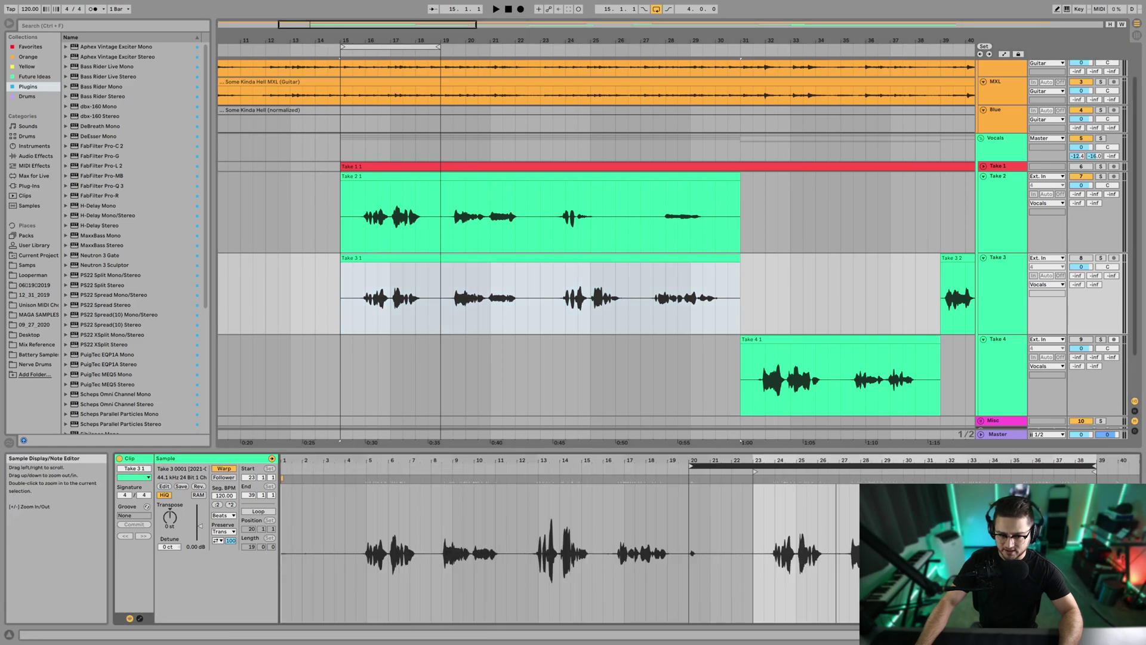
{"action": "left_click", "coordinate": [258, 512]}
{"action": "left_click", "coordinate": [756, 465]}
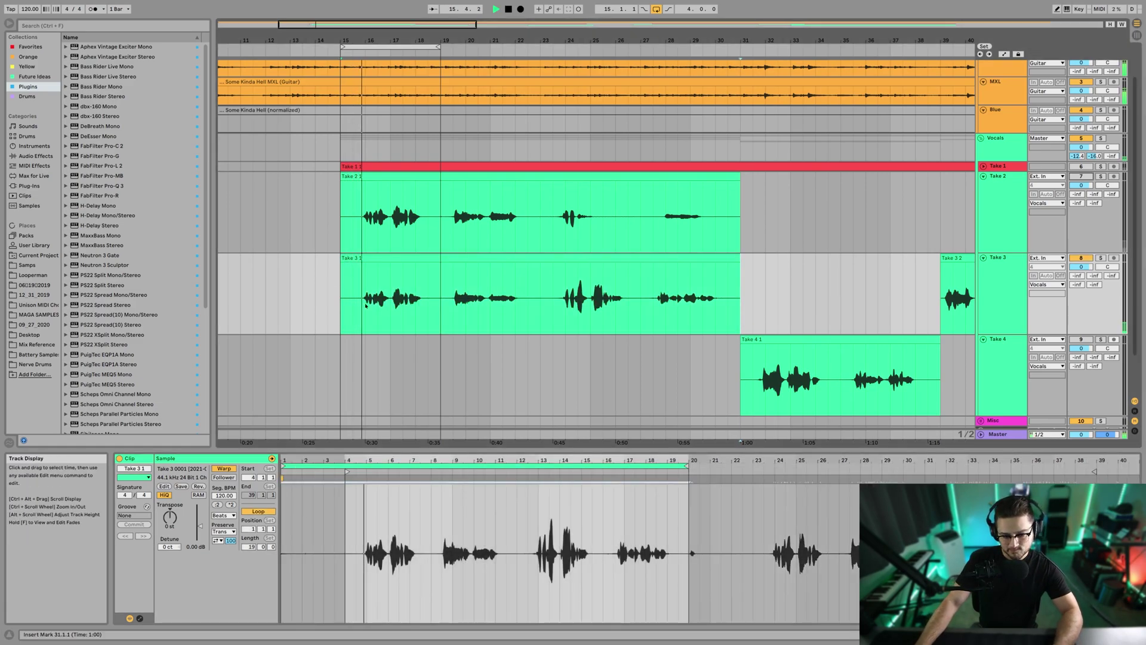
- Audition the Take 3 clip's passes at 1.1.1 and 20.1.1, leaving the loop brace on the one at 1.1.1
{"action": "left_click", "coordinate": [472, 466]}
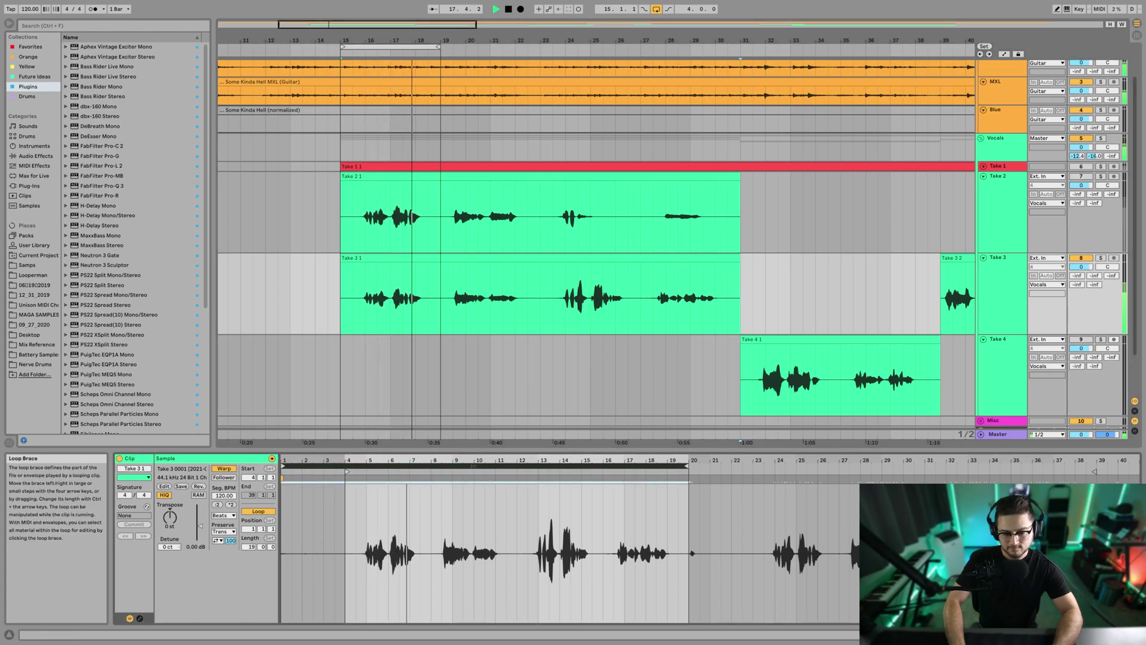
{"action": "key", "text": "Right"}
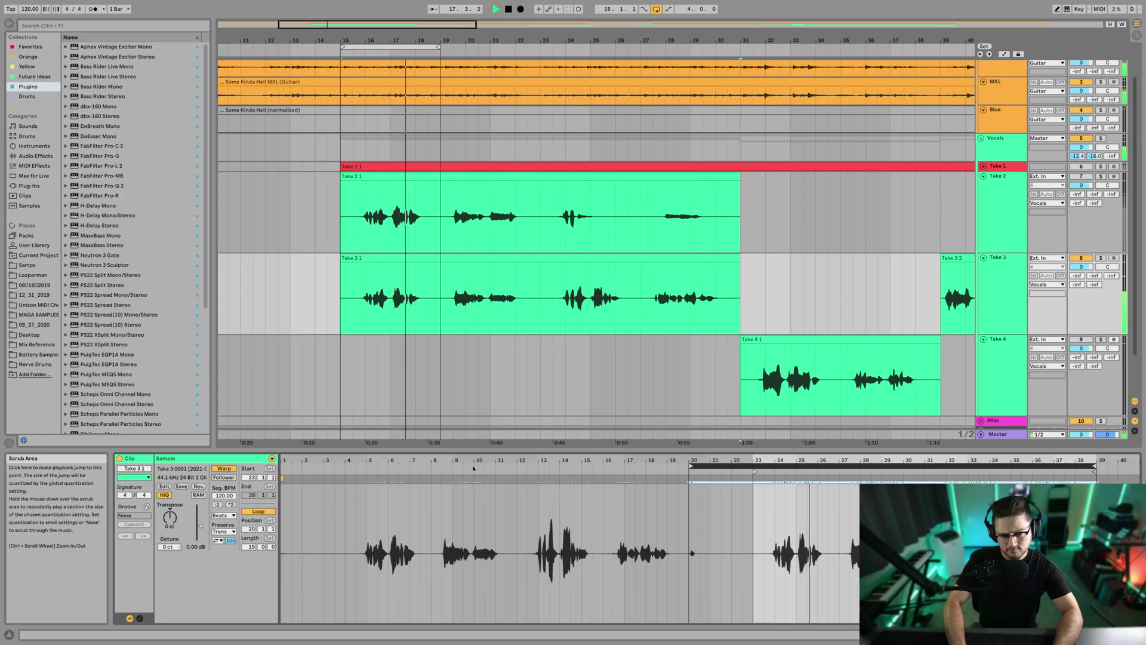
{"action": "key", "text": "Down"}
{"action": "key", "text": "space"}
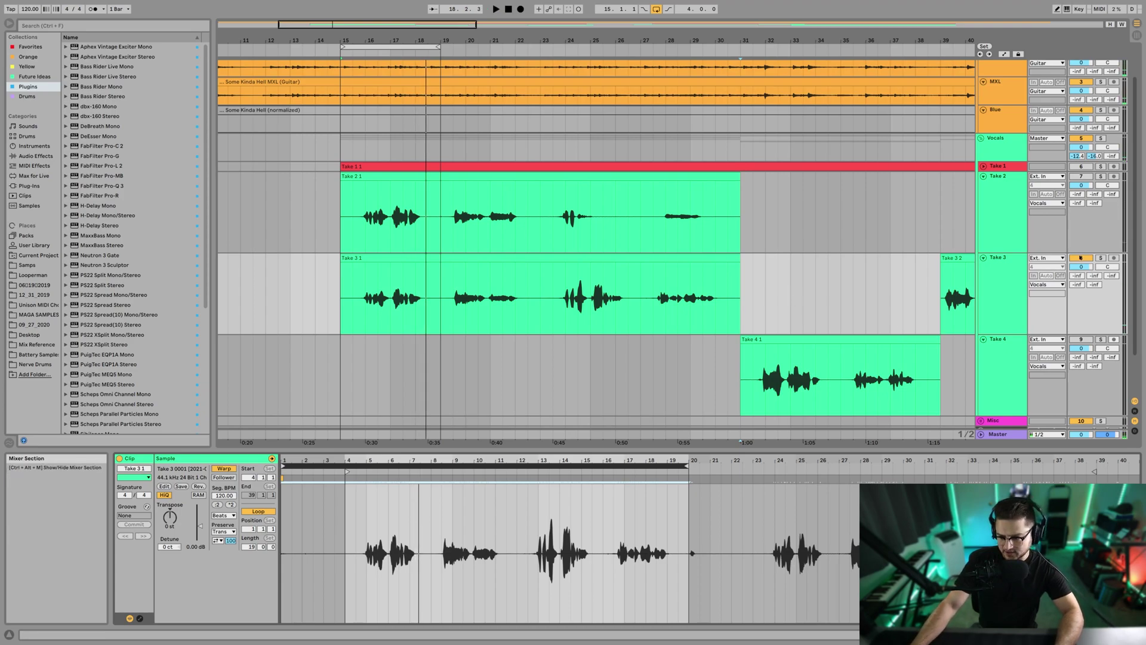
- Play the looped opening phrase with Take 2 and Take 3 activated in turn to compare the two takes
{"action": "left_click", "coordinate": [722, 246]}
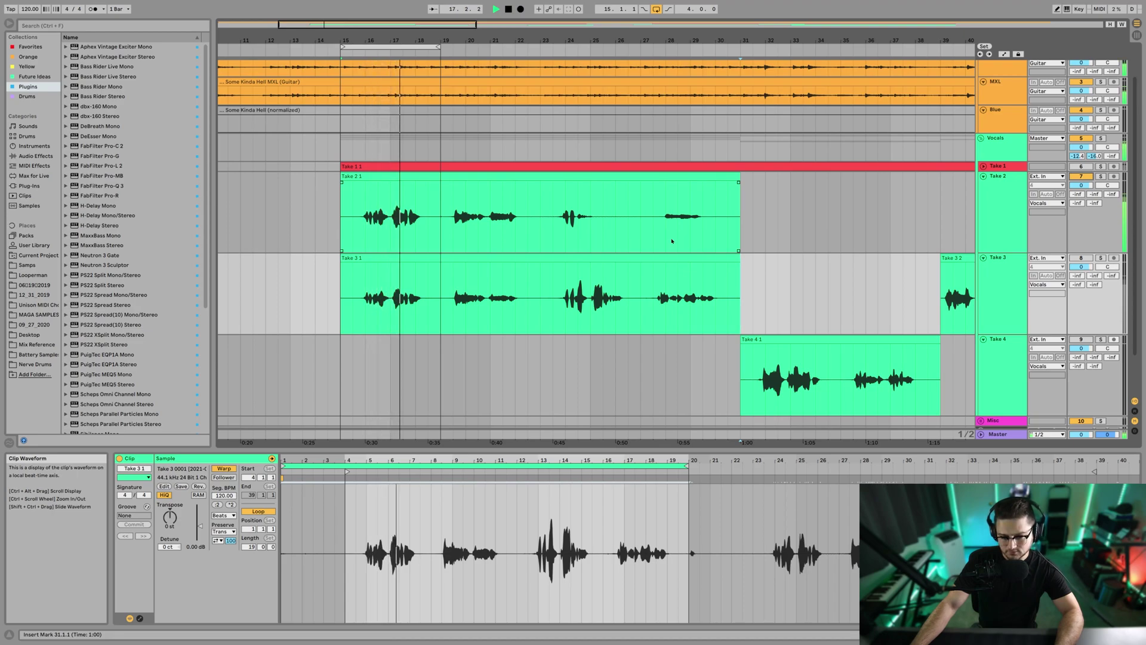
{"action": "key", "text": "space"}
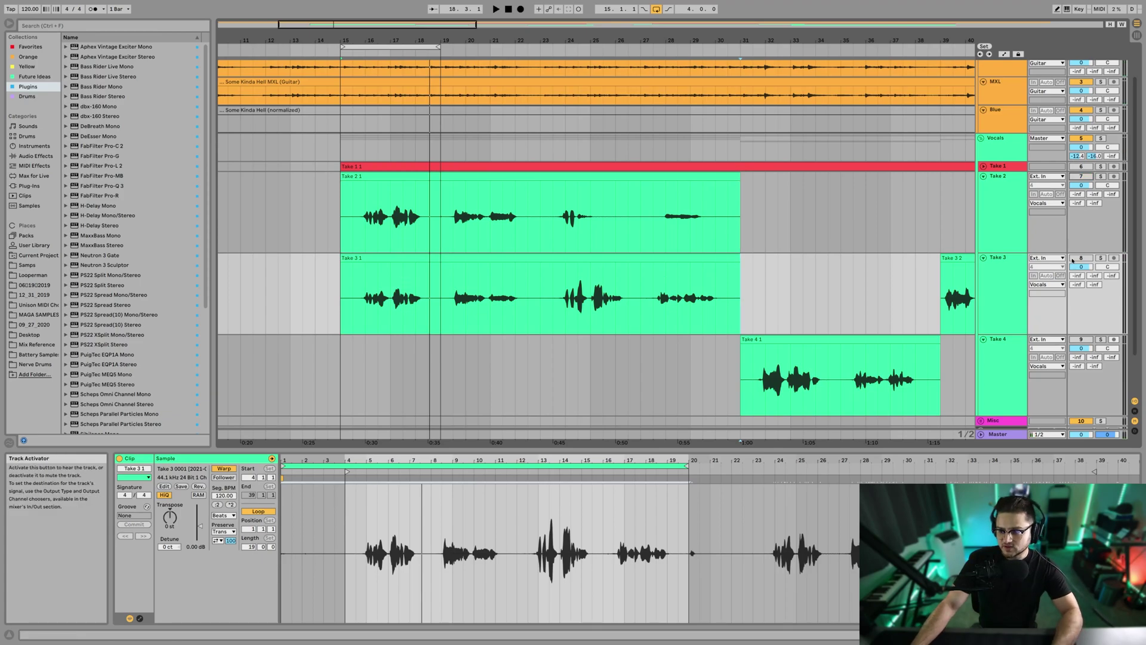
{"action": "key", "text": "space"}
{"action": "key", "text": "space"}
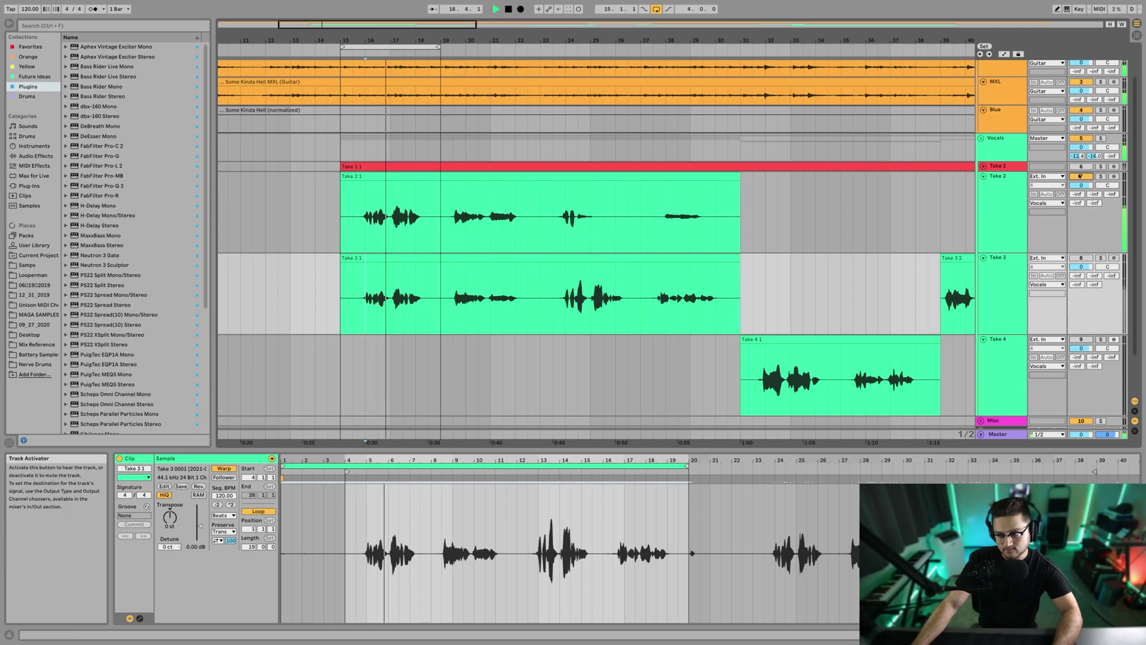
{"action": "key", "text": "space"}
- Split the first Take 2 clip at bar 19, the end of the opening phrase
{"action": "double_click", "coordinate": [436, 204]}
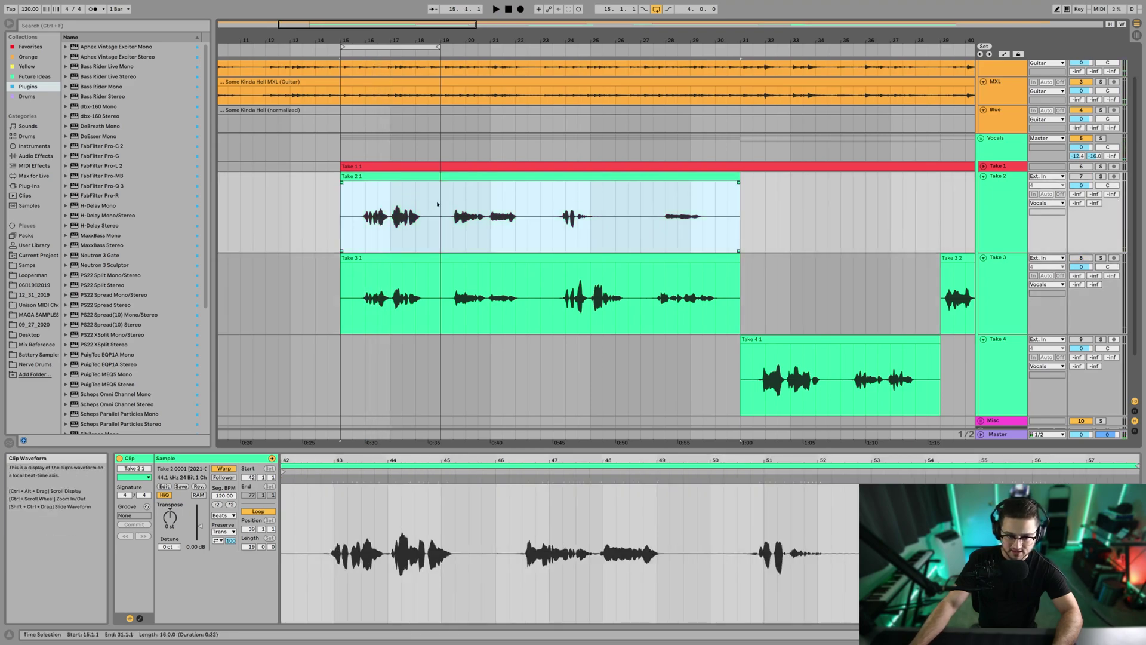
{"action": "left_click", "coordinate": [437, 205]}
{"action": "key", "text": "ctrl+e"}
- Split the first Take 3 clip at bar 19 and delete its opening four-bar piece
{"action": "left_click", "coordinate": [439, 276]}
{"action": "key", "text": "ctrl+e"}
{"action": "left_click", "coordinate": [413, 257]}
{"action": "key", "text": "Delete"}
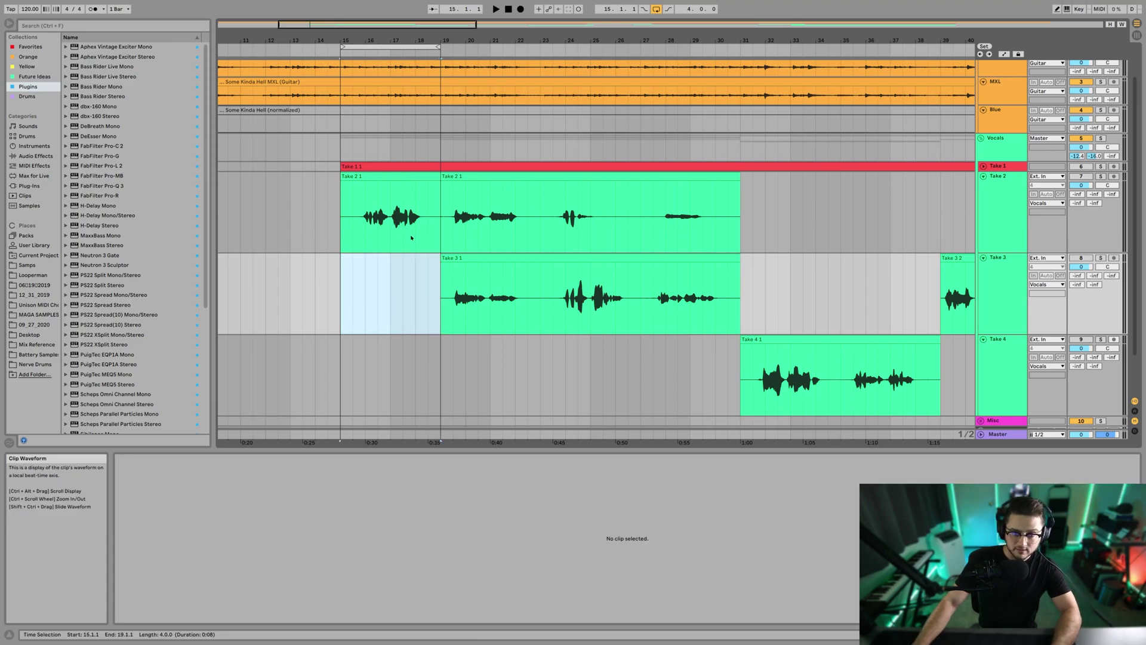
- Split the second Take 2 clip into four-bar phrases at bars 23 and 27
{"action": "left_click", "coordinate": [542, 214]}
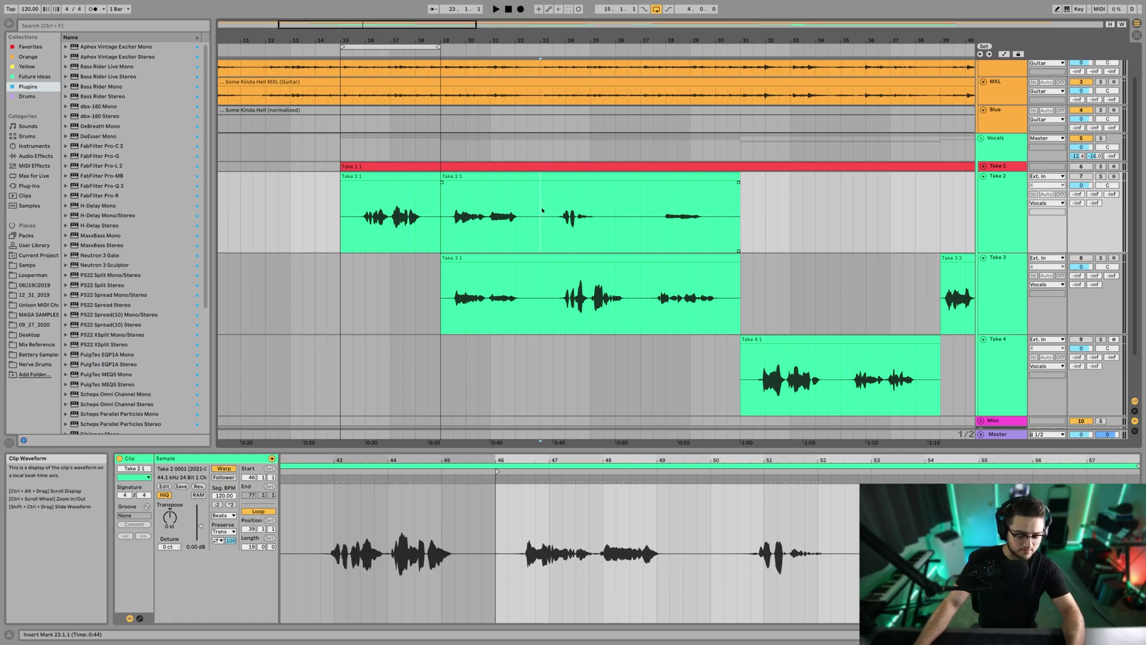
{"action": "key", "text": "ctrl+e"}
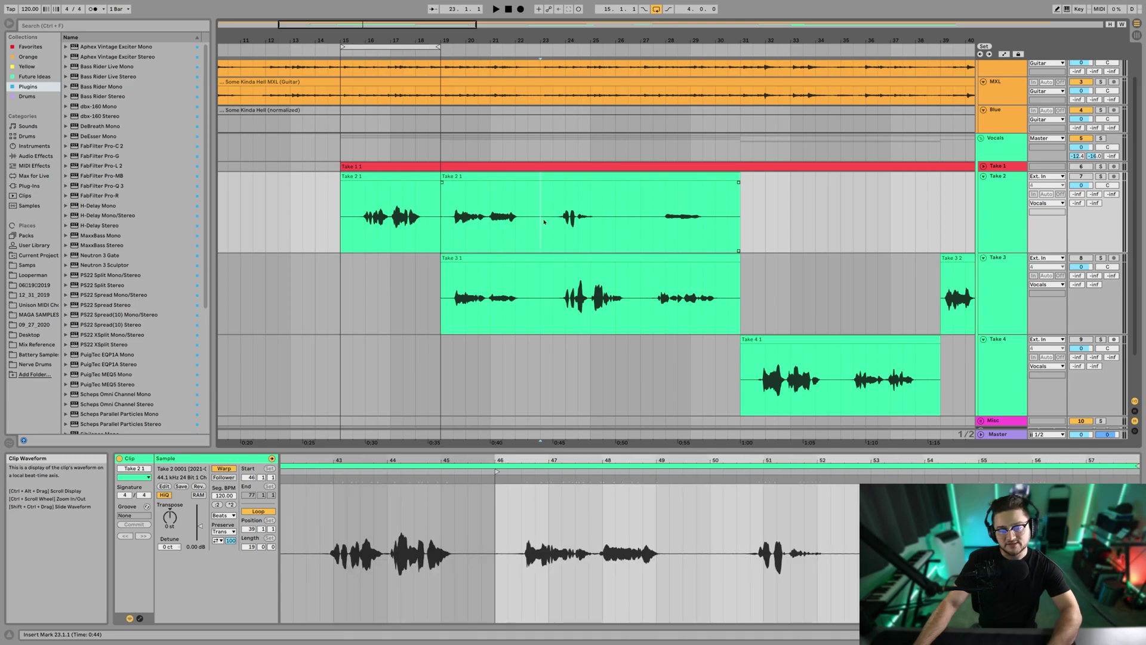
{"action": "left_click", "coordinate": [635, 228]}
{"action": "key", "text": "ctrl+e"}
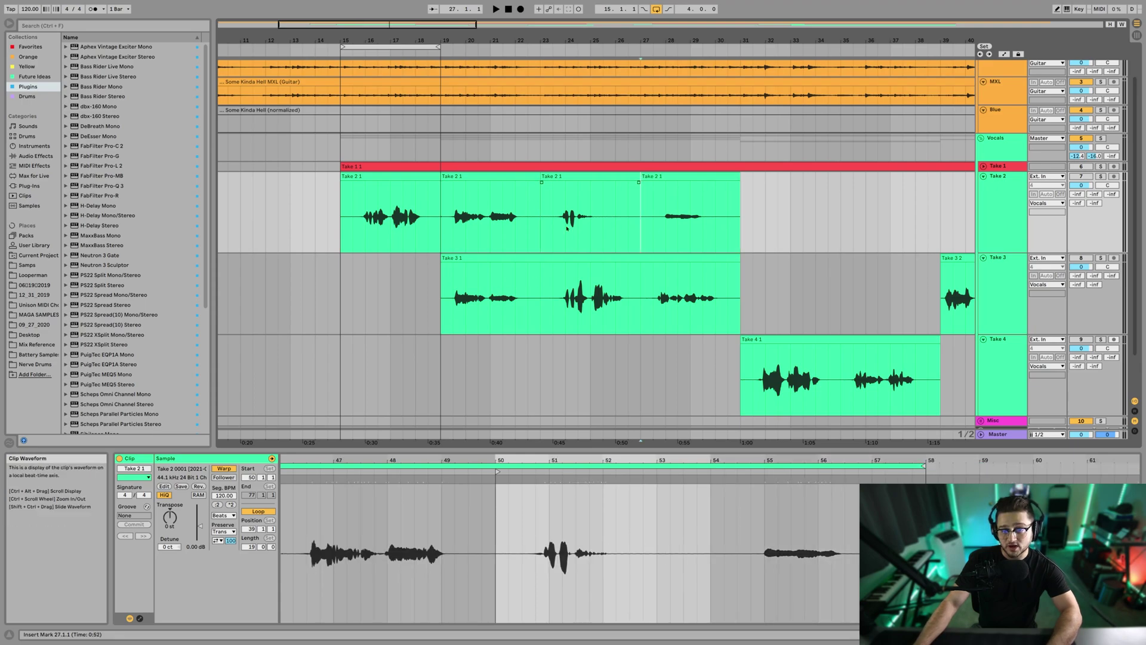
- Loop the arrangement over the Take 2 phrase from bar 19 to bar 23 and activate the Take 2 track
{"action": "left_click", "coordinate": [461, 177]}
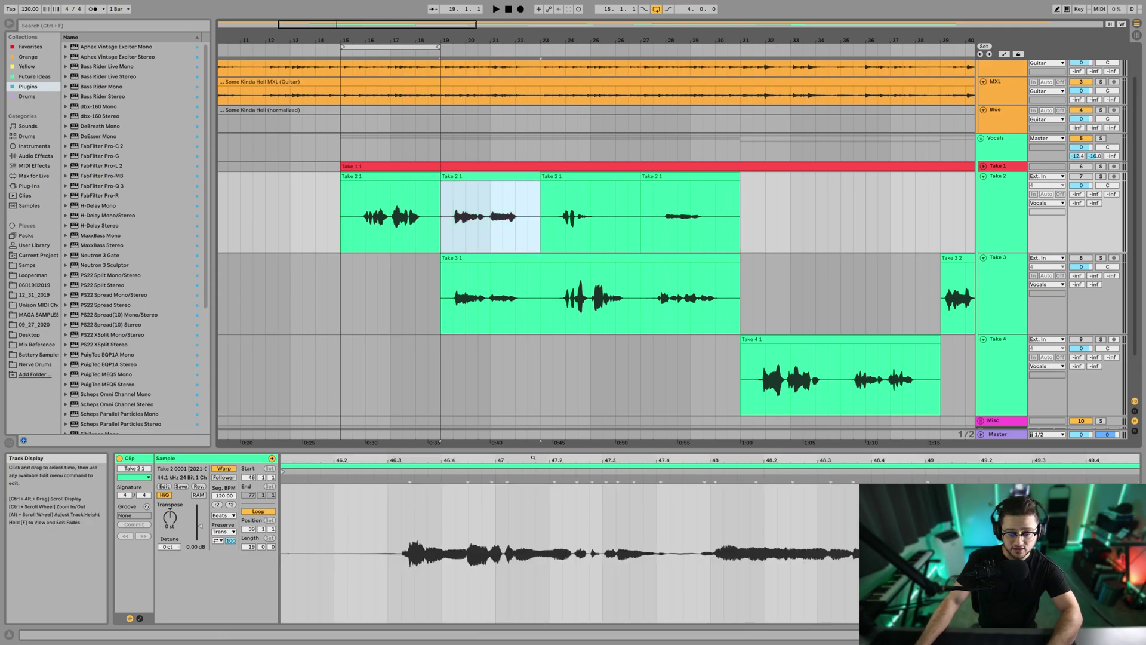
{"action": "left_click_drag", "start_coordinate": [533, 460], "coordinate": [791, 463]}
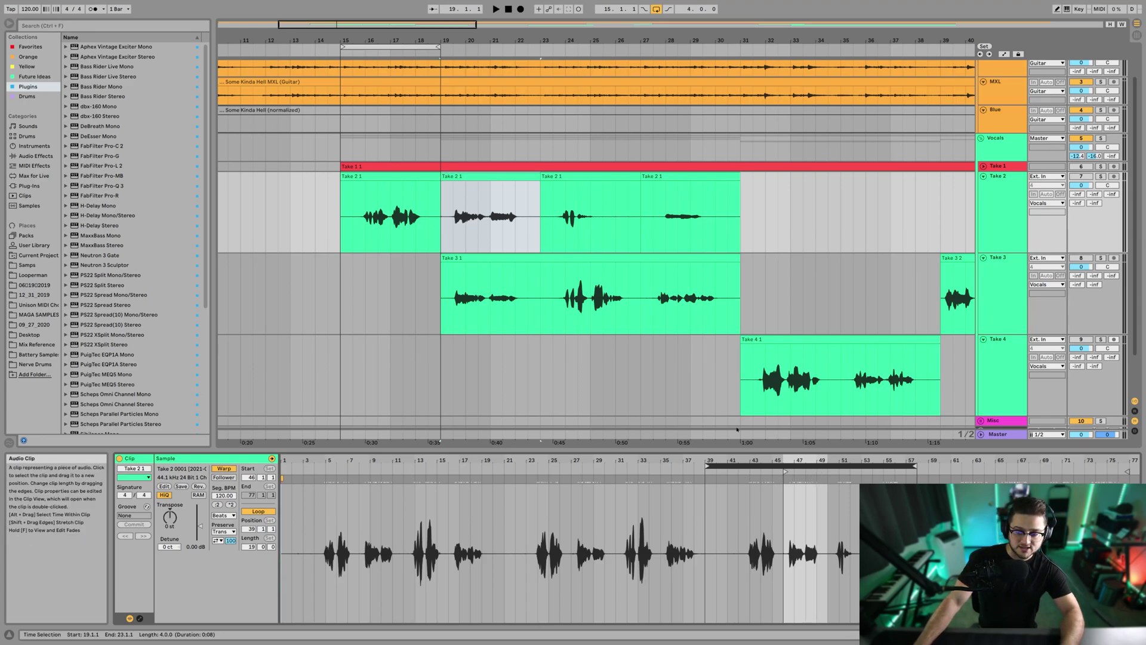
{"action": "left_click", "coordinate": [761, 465]}
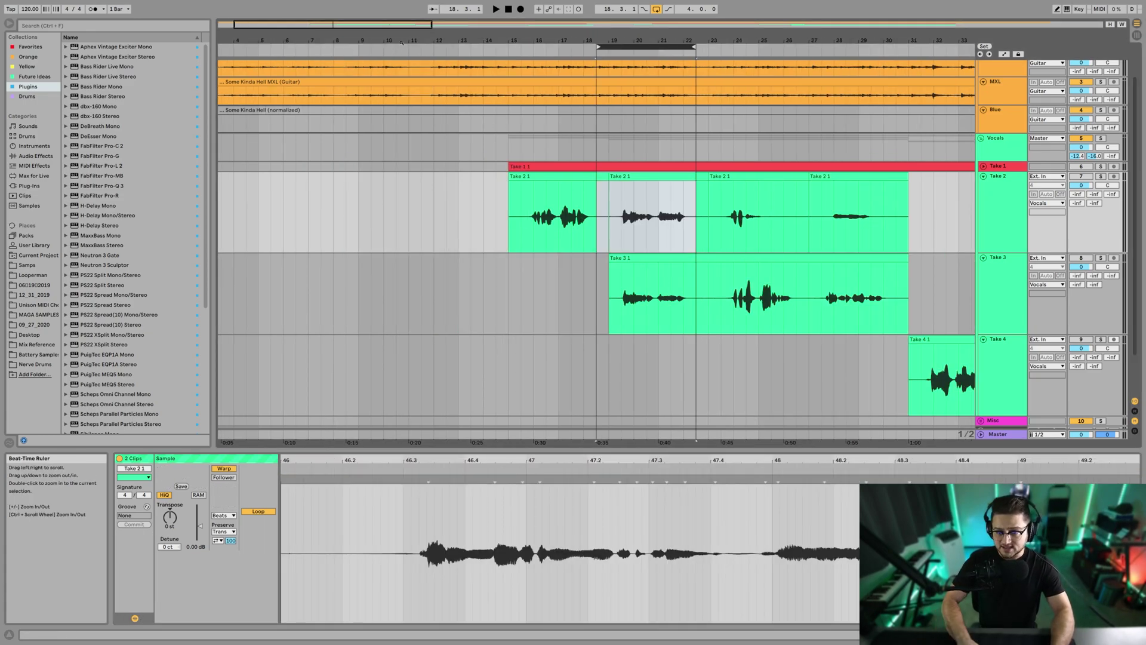
{"action": "key", "text": "Right"}
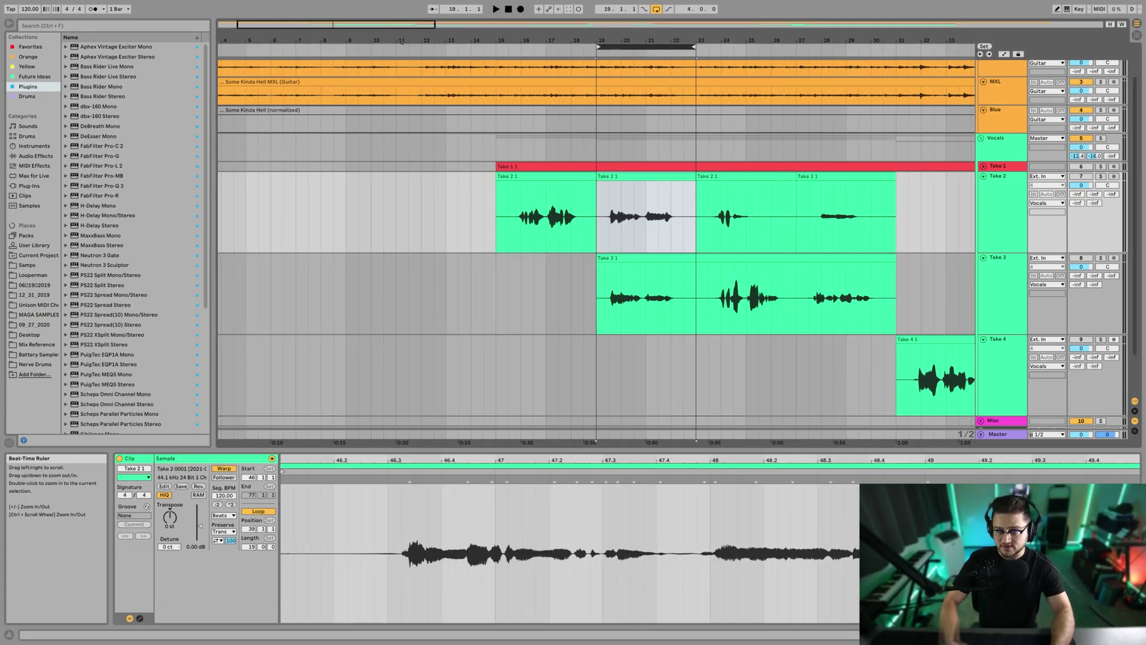
{"action": "left_click", "coordinate": [1080, 176]}
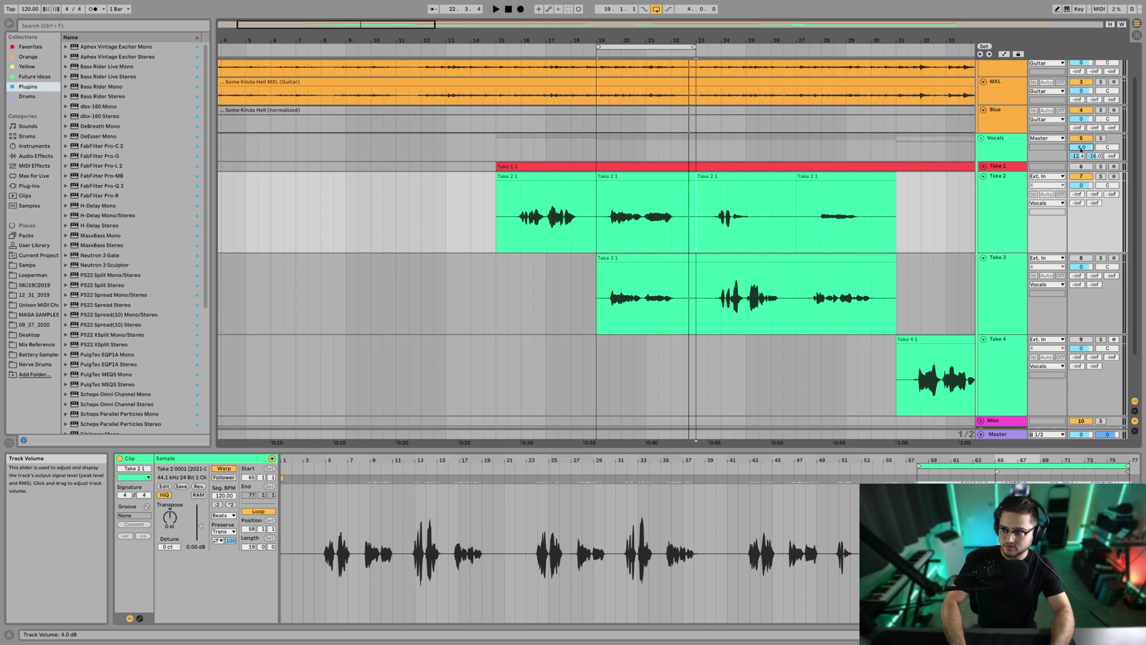
- Audition the passes at 58.1.1, 1.1.1 and 20.1.1 for the Take 2 phrase starting at bar 19
{"action": "key", "text": "space"}
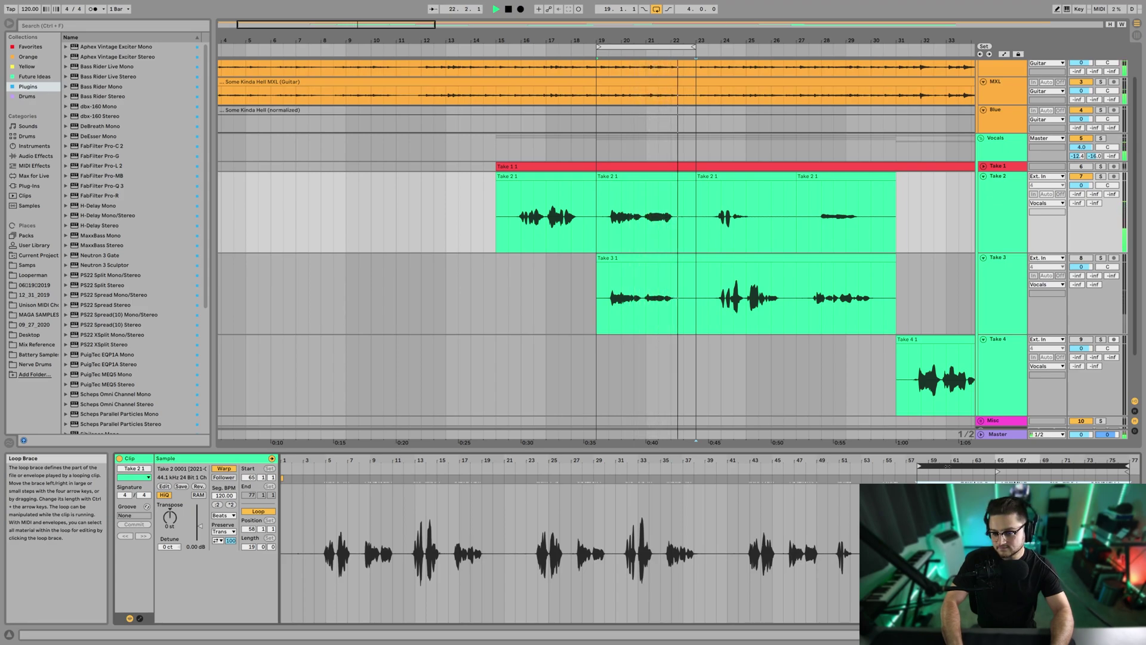
{"action": "key", "text": "Down"}
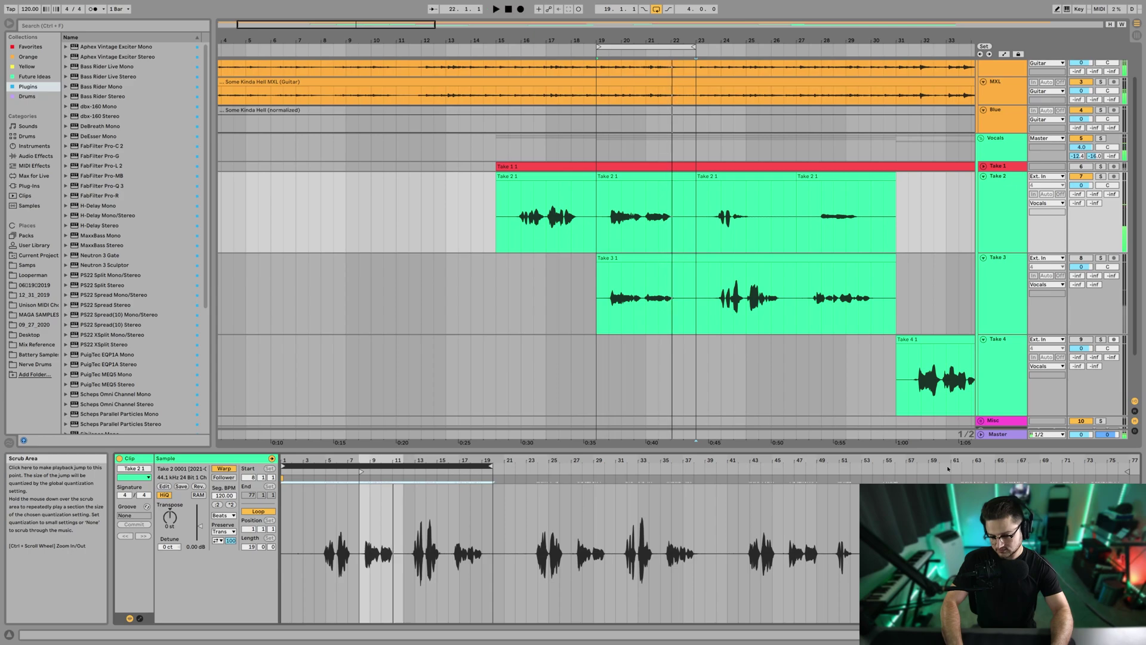
{"action": "key", "text": "space"}
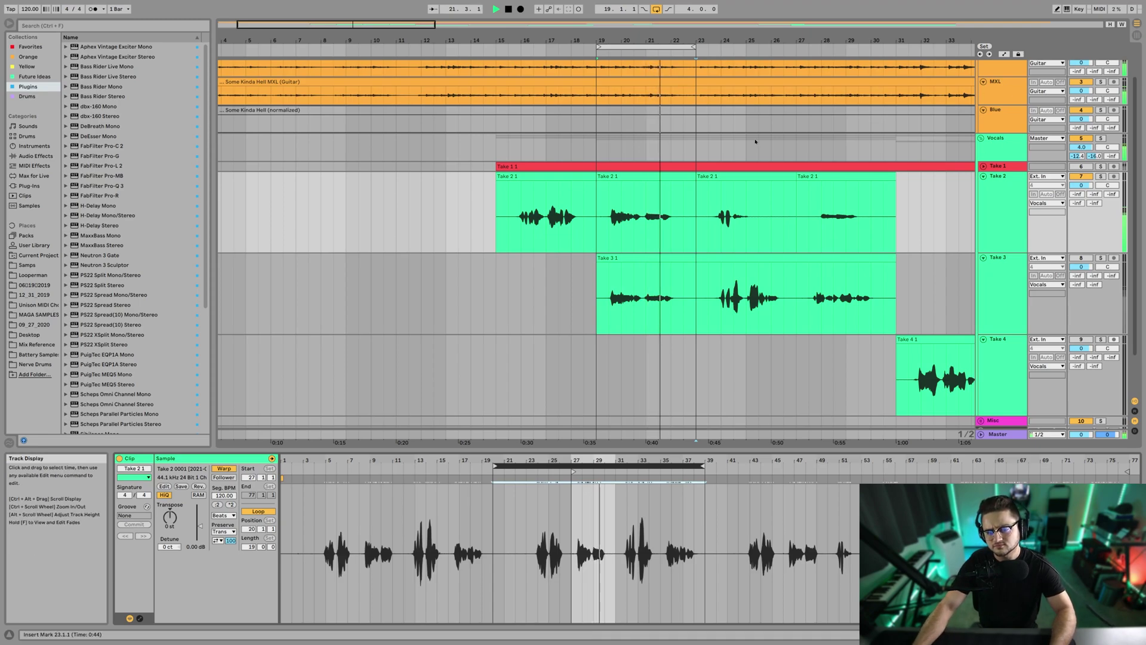
{"action": "key", "text": "space"}
- Split the Take 2 phrase at 20.4.1, in the silence between its two vocal lines
{"action": "left_click_drag", "start_coordinate": [653, 39], "coordinate": [654, 101]}
{"action": "left_click_drag", "start_coordinate": [602, 40], "coordinate": [555, 109]}
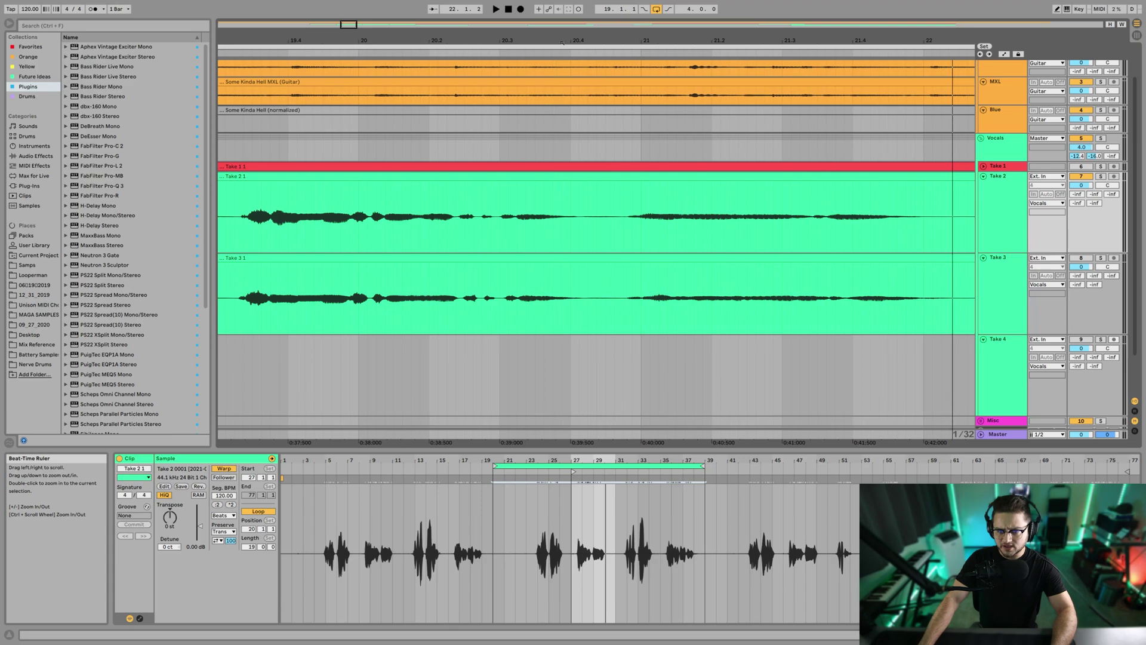
{"action": "left_click_drag", "start_coordinate": [583, 40], "coordinate": [579, 84]}
{"action": "left_click", "coordinate": [580, 233]}
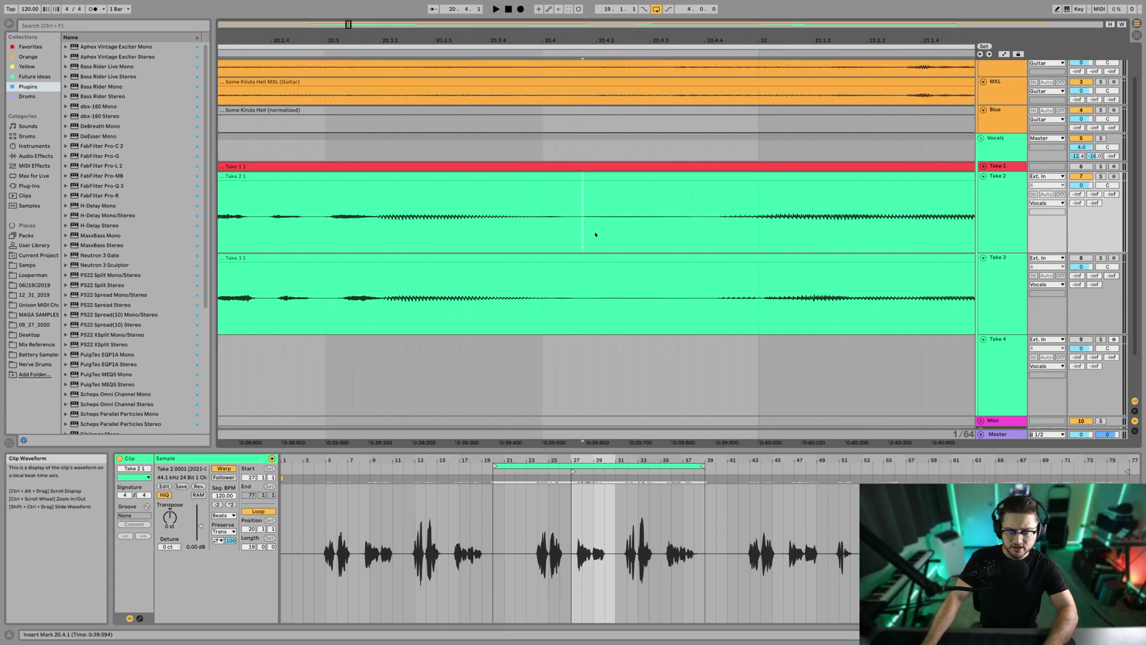
{"action": "key", "text": "ctrl+e"}
- Shorten the arrangement loop to start at 19.3.1 with a length of 1.2.0 and play the first line
{"action": "left_click_drag", "start_coordinate": [549, 40], "coordinate": [548, 3]}
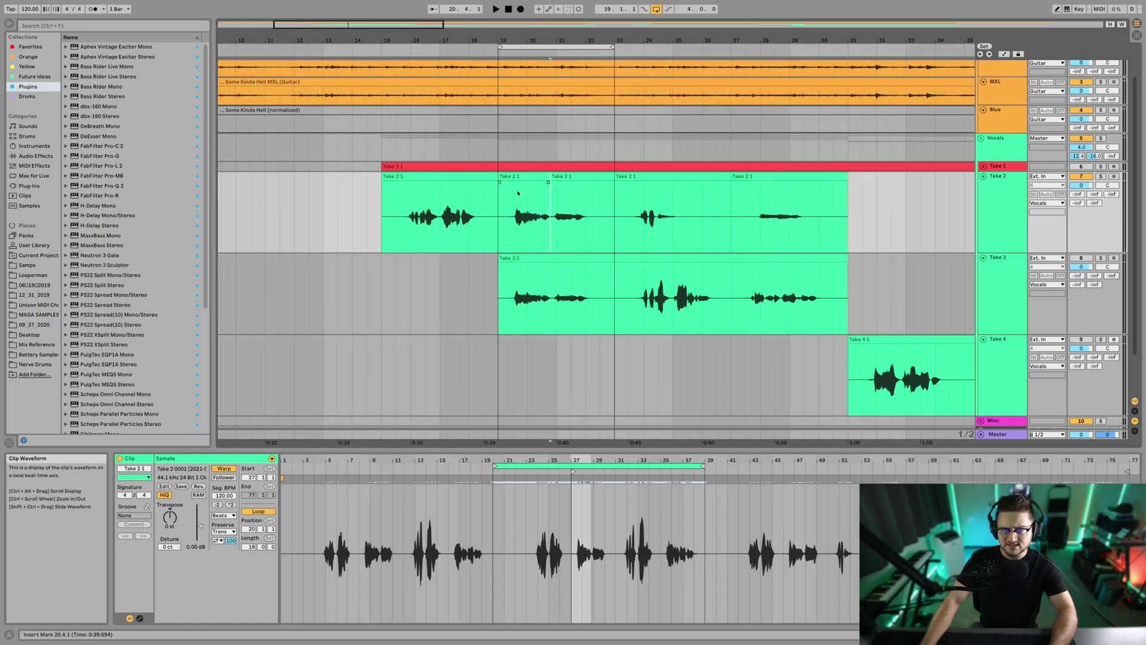
{"action": "left_click", "coordinate": [517, 193]}
{"action": "left_click_drag", "start_coordinate": [500, 47], "coordinate": [507, 50]}
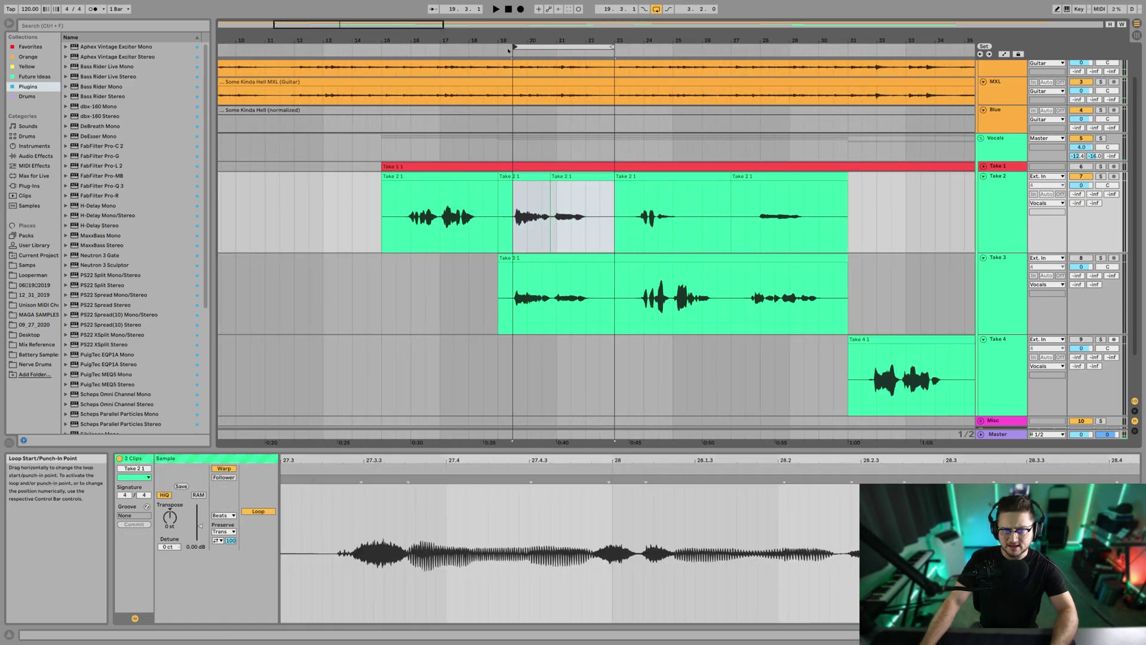
{"action": "key", "text": "space"}
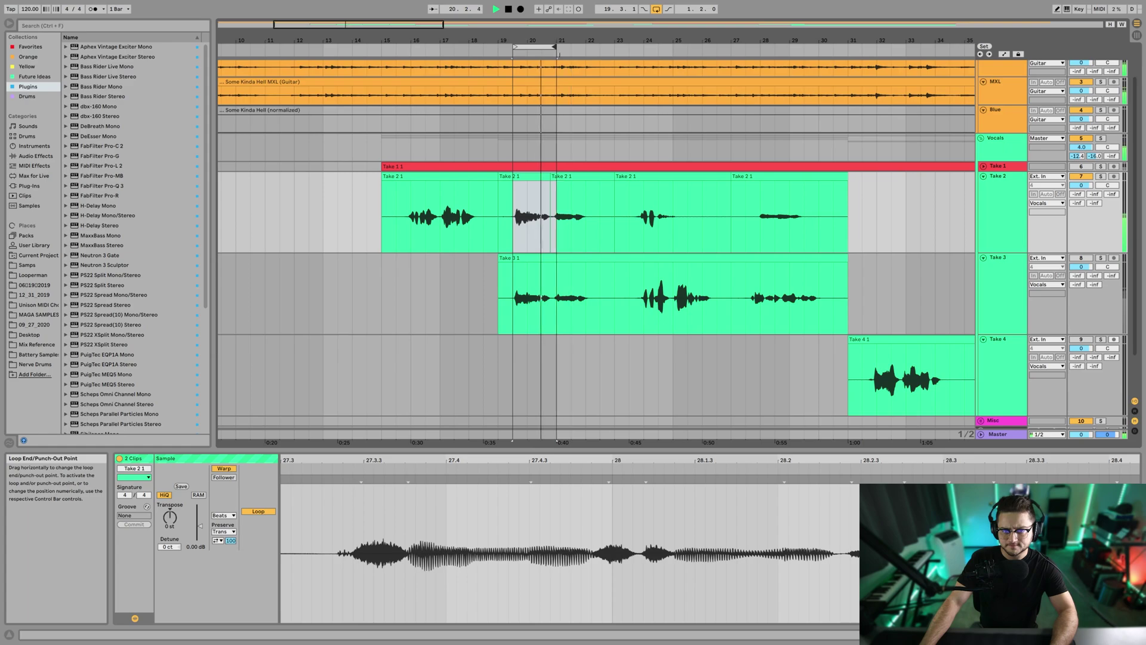
- Audition the passes at 20.1.1, 1.1.1 and 39.1.1 for the Take 2 clip between 19.1.1 and 20.4.1
{"action": "left_click", "coordinate": [526, 177]}
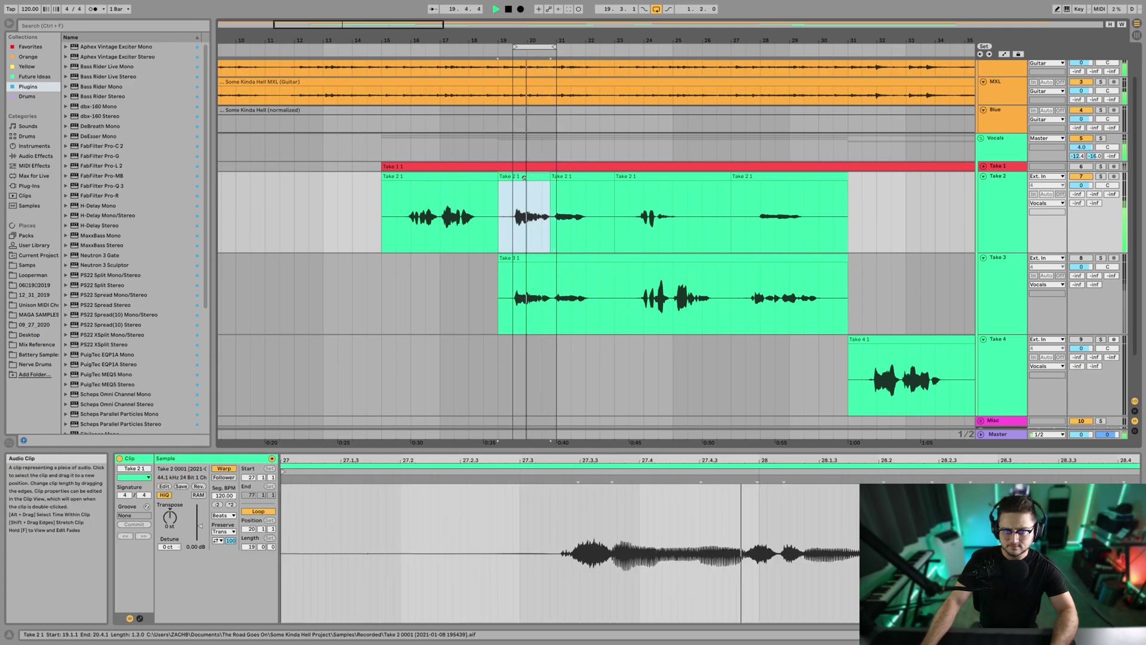
{"action": "left_click_drag", "start_coordinate": [507, 461], "coordinate": [507, 370]}
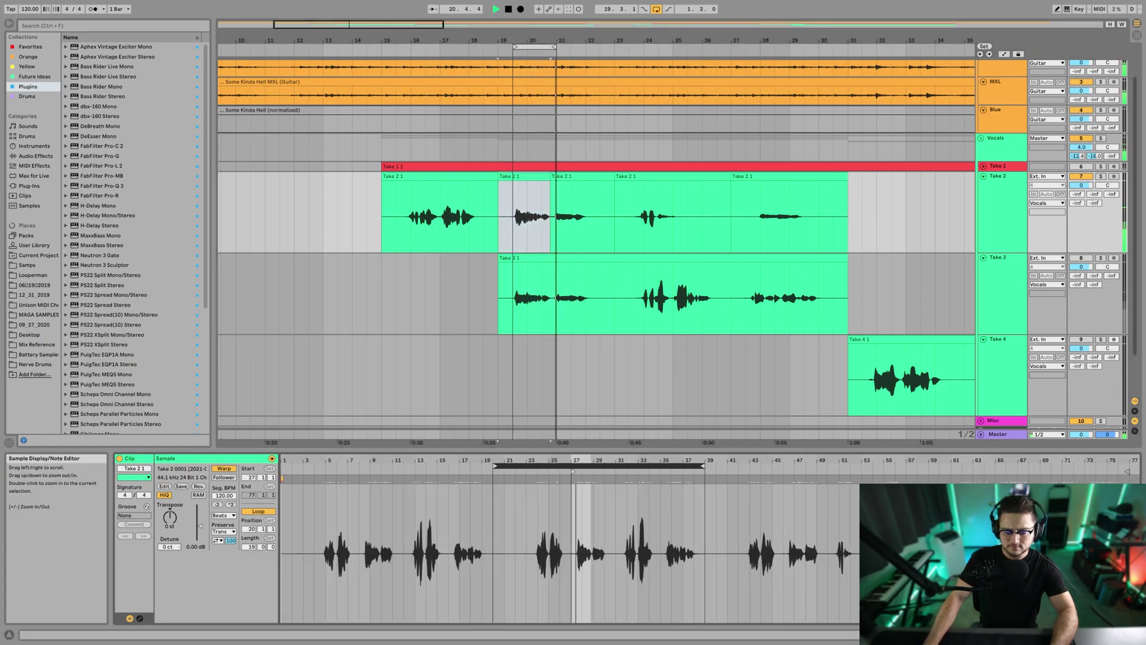
{"action": "left_click", "coordinate": [558, 465]}
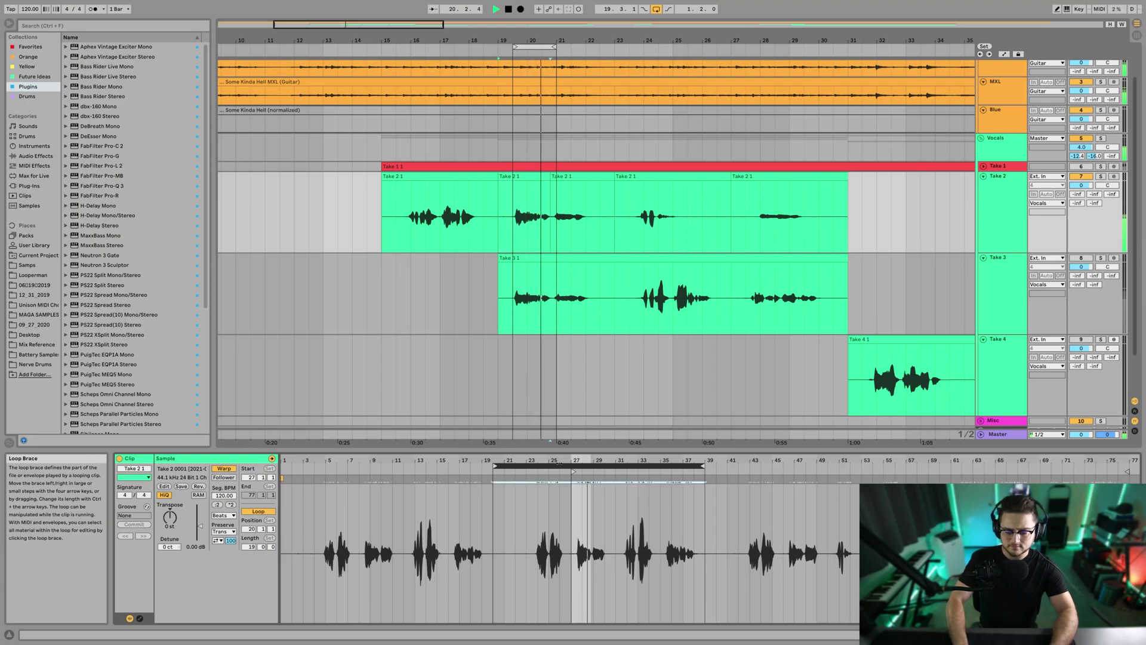
{"action": "key", "text": "Down"}
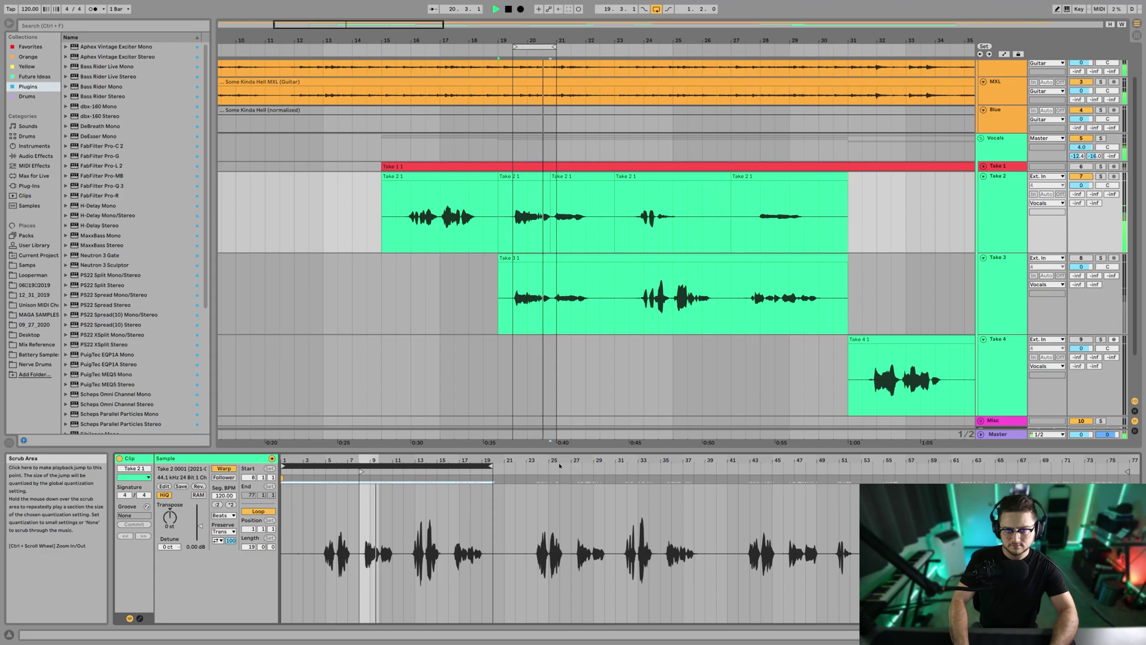
{"action": "key", "text": "Up"}
{"action": "key", "text": "Up"}
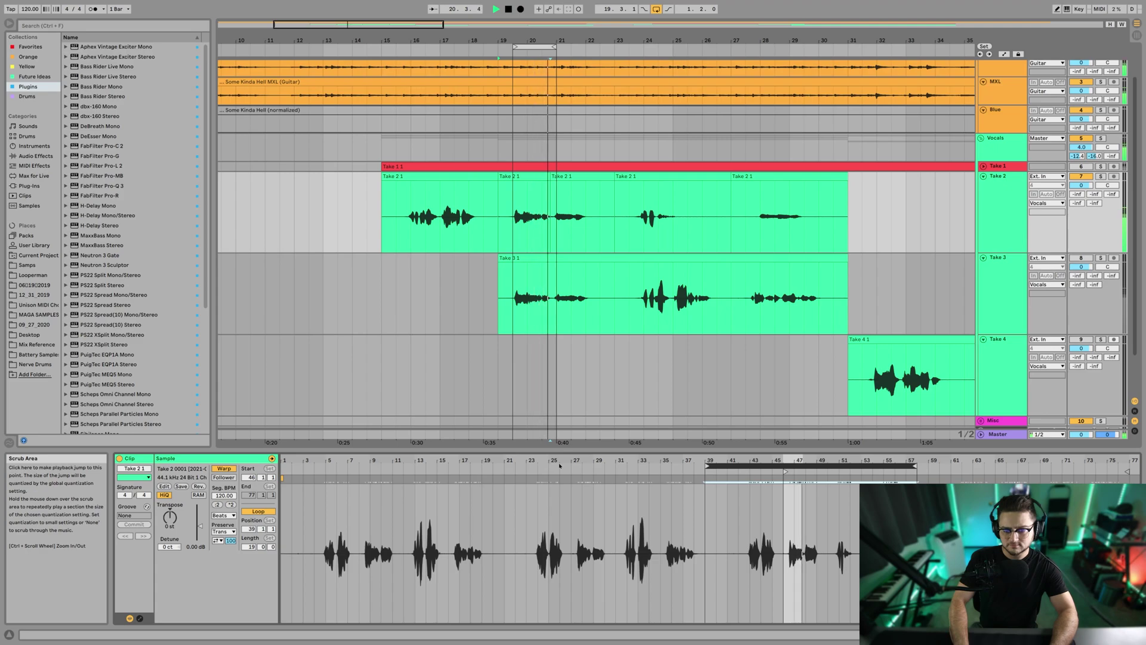
{"action": "key", "text": "Down"}
{"action": "key", "text": "space"}
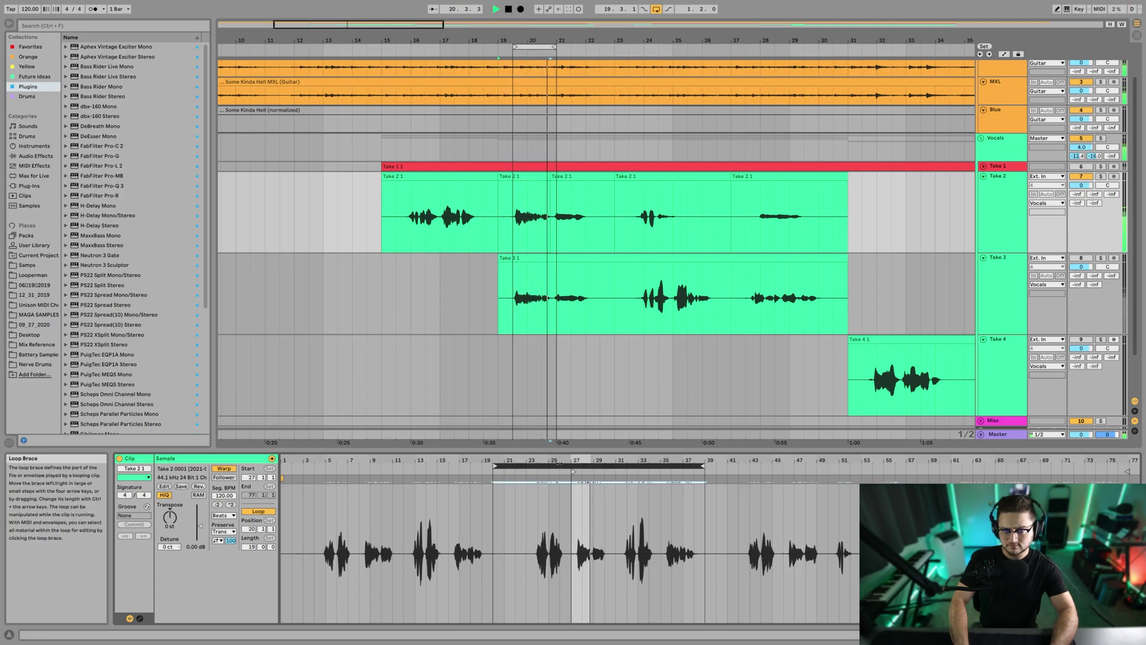
- Compare the pass at 58.1.1 with the earlier passes for the Take 2 clip's first line
{"action": "key", "text": "Up"}
{"action": "key", "text": "Up"}
{"action": "key", "text": "Up"}
{"action": "key", "text": "Down"}
{"action": "key", "text": "space"}
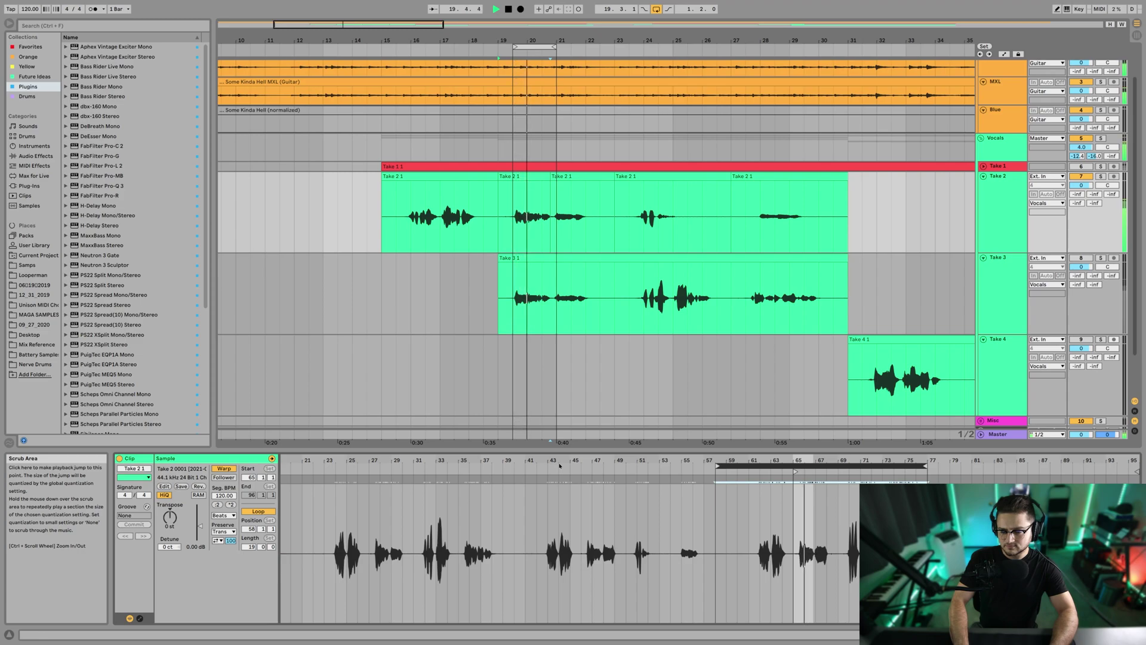
{"action": "key", "text": "space"}
{"action": "key", "text": "Down"}
{"action": "key", "text": "Down"}
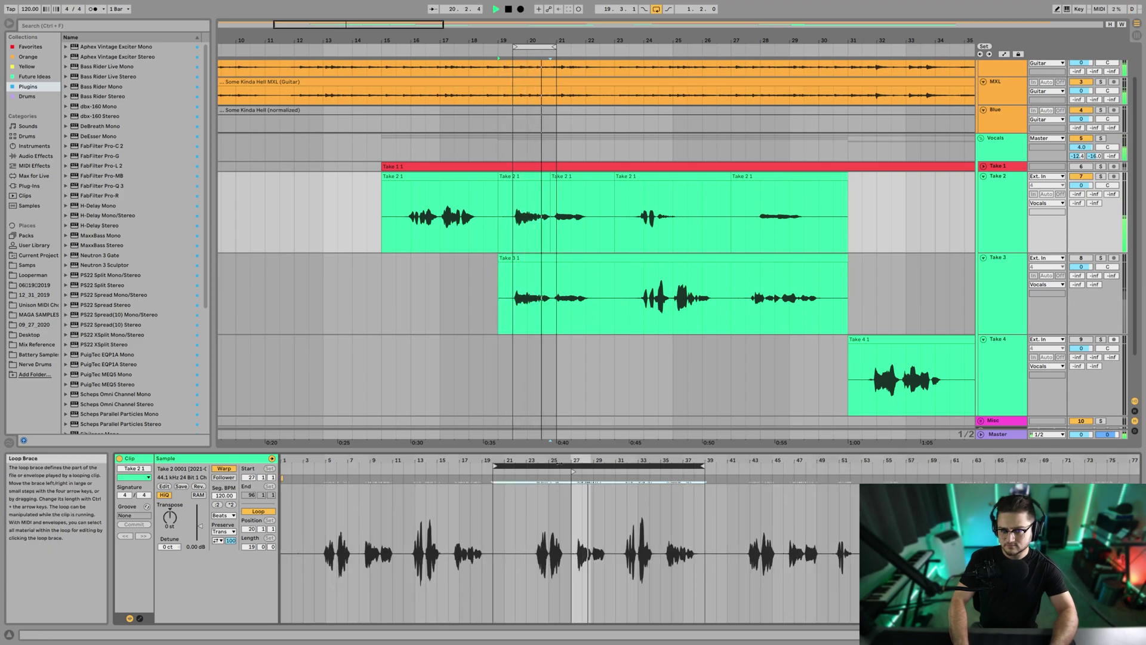
{"action": "key", "text": "Down"}
{"action": "key", "text": "space"}
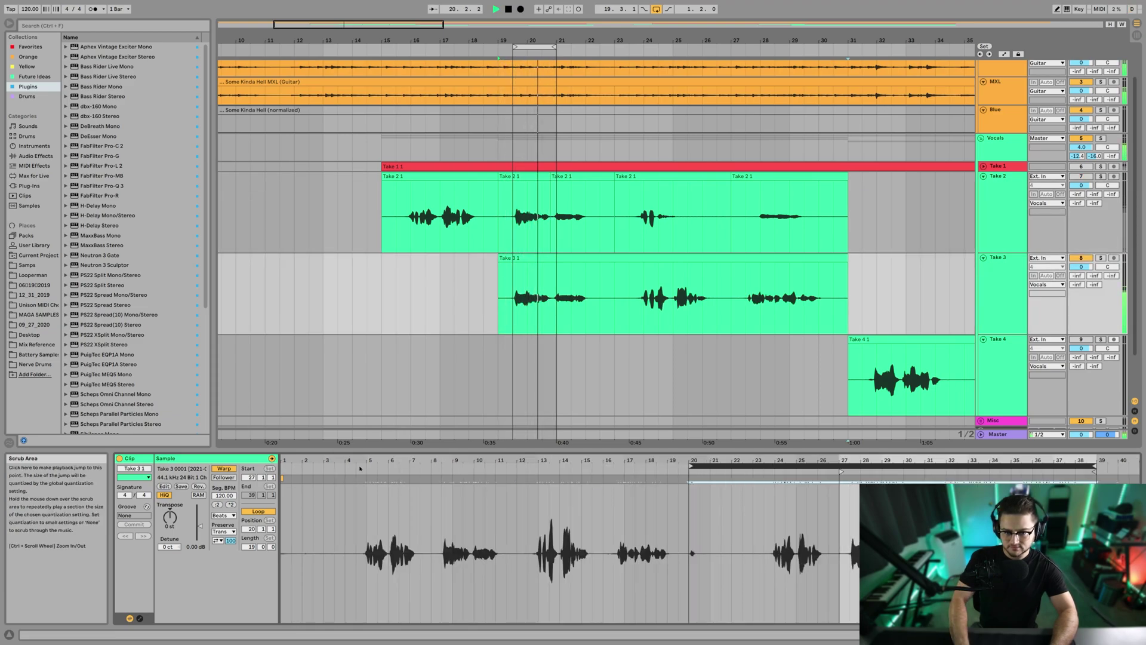
- Audition the Take 3 clip's pass at 1.1.1 and compare it with Take 2 by activating each track in turn
{"action": "left_click", "coordinate": [359, 465]}
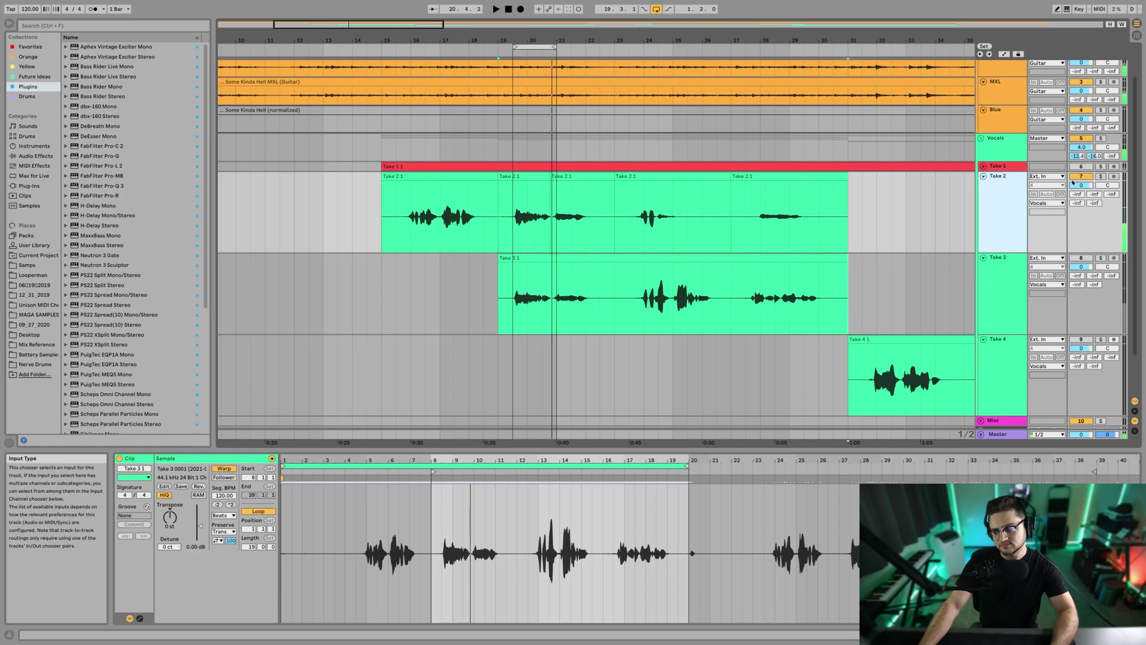
{"action": "left_click", "coordinate": [1080, 258]}
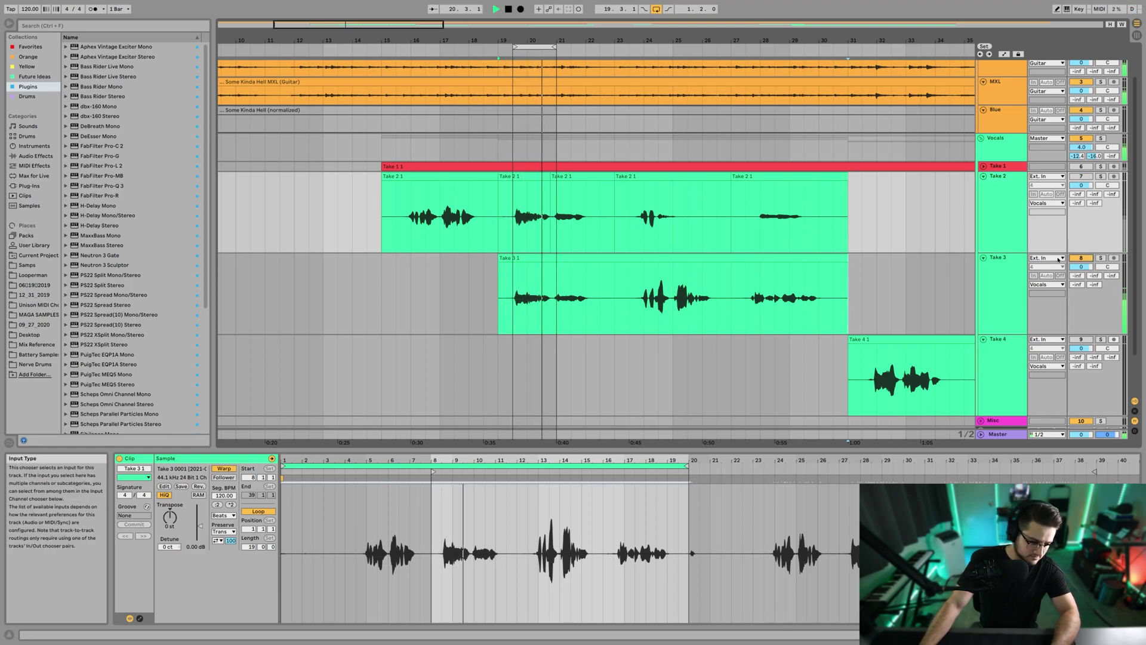
{"action": "key", "text": "space"}
{"action": "left_click", "coordinate": [1083, 176]}
{"action": "key", "text": "space"}
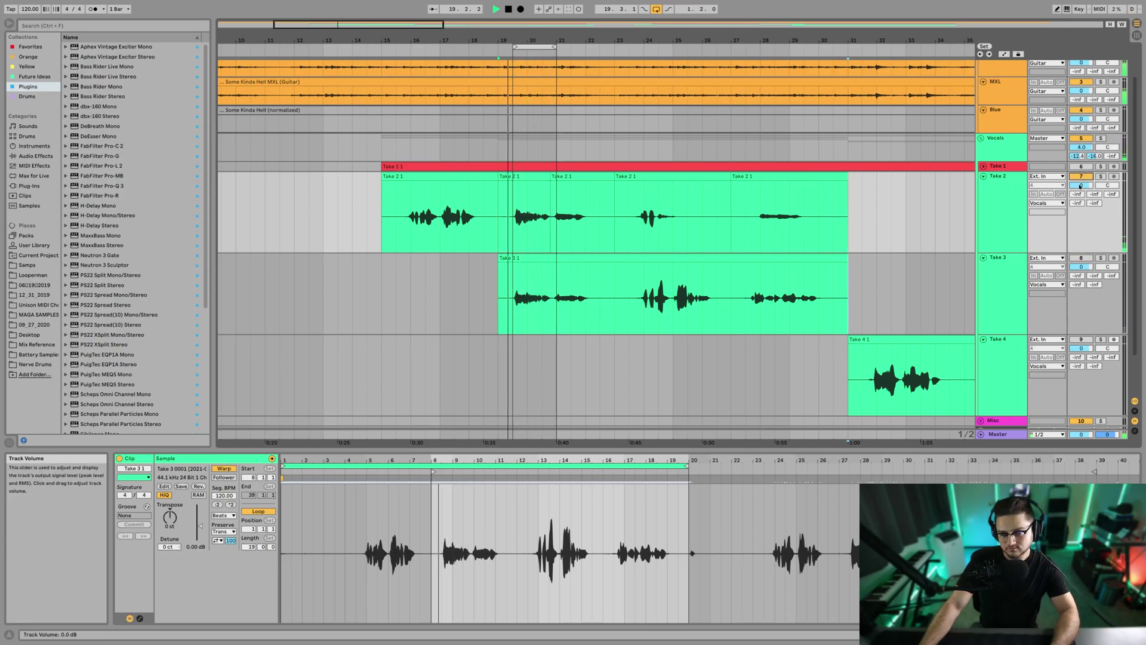
{"action": "key", "text": "space"}
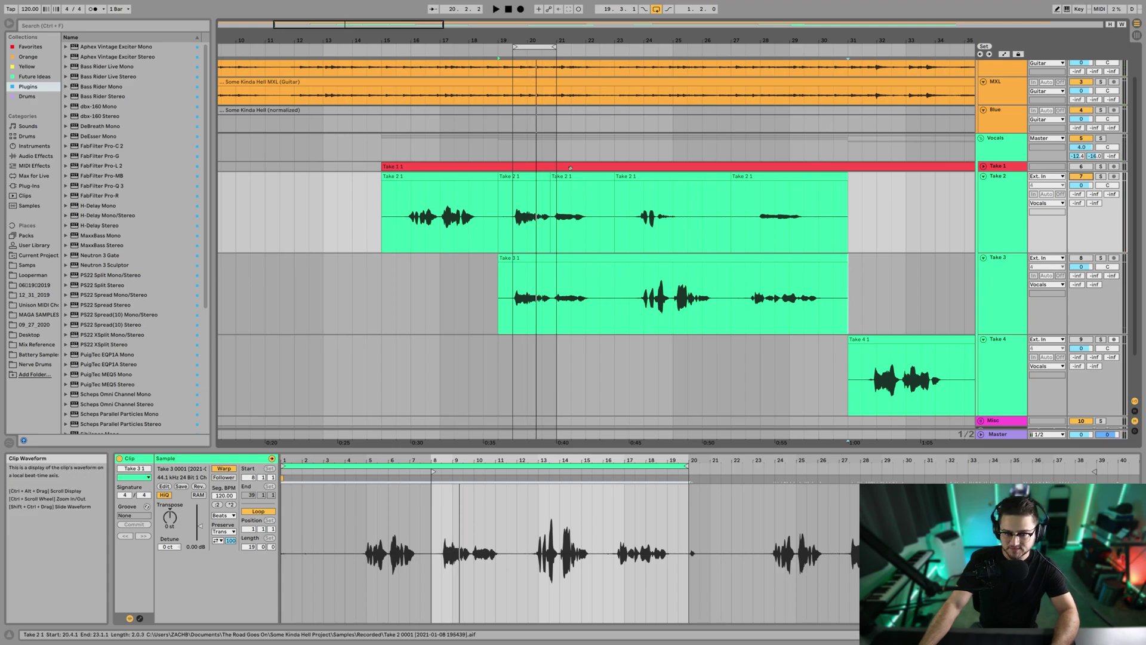
- Trim the start of the Take 3 clip to line up with the Take 2 split at 20.4.1
{"action": "left_click_drag", "start_coordinate": [405, 258], "coordinate": [499, 263]}
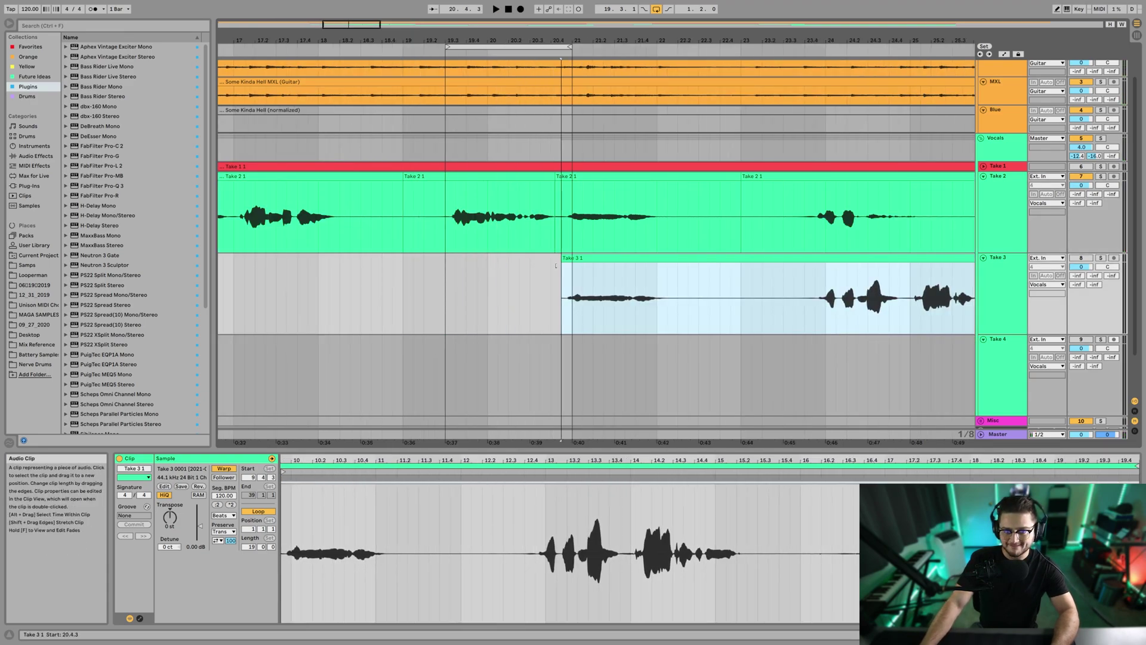
{"action": "scroll", "coordinate": [550, 265], "scroll_direction": "up", "scroll_amount": 5}
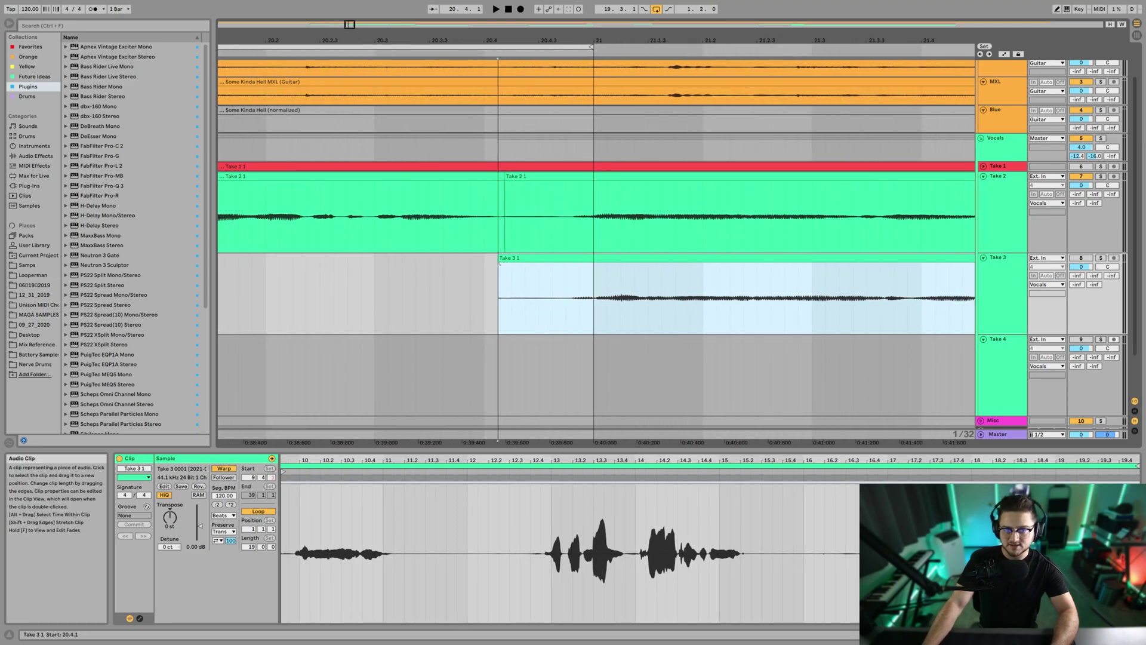
{"action": "left_click_drag", "start_coordinate": [483, 39], "coordinate": [477, 110]}
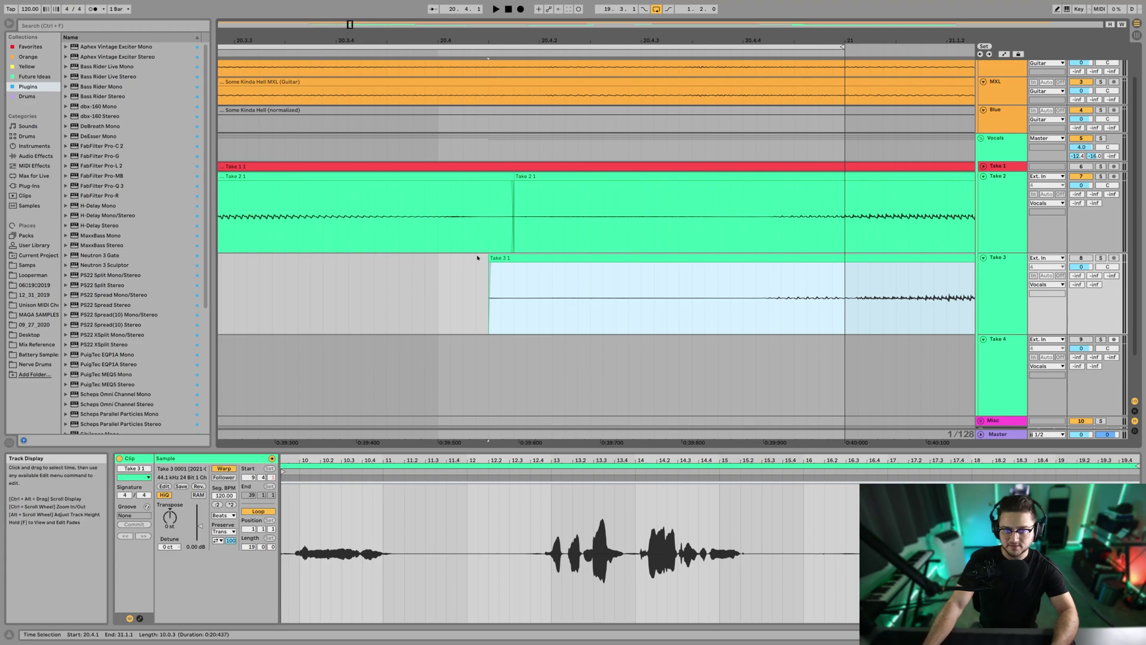
{"action": "left_click_drag", "start_coordinate": [489, 260], "coordinate": [514, 261]}
- Set the arrangement loop from 20.4.1 to 23.1.1 and select the Take 2 clip in that range
{"action": "left_click_drag", "start_coordinate": [499, 40], "coordinate": [388, 3]}
{"action": "left_click_drag", "start_coordinate": [358, 47], "coordinate": [510, 47]}
{"action": "left_click", "coordinate": [415, 178]}
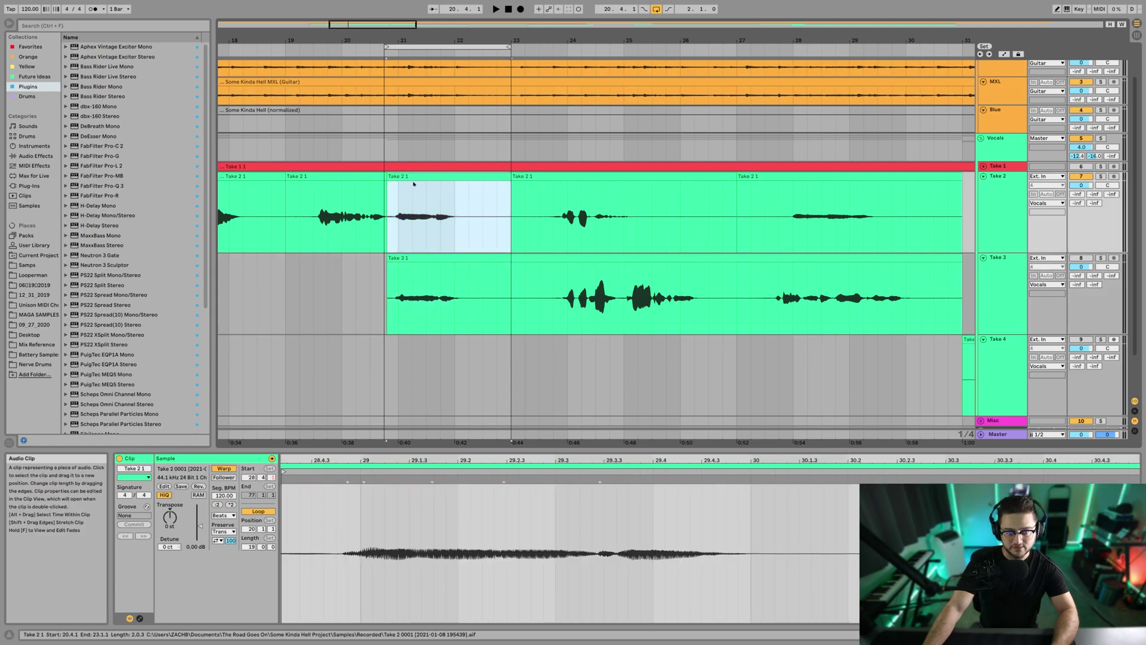
- Audition the recording passes at 1.1.1 and 20.1.1 for the Take 2 clip starting at 20.4.1
{"action": "left_click", "coordinate": [326, 465]}
{"action": "left_click_drag", "start_coordinate": [326, 459], "coordinate": [555, 370]}
{"action": "key", "text": "Up"}
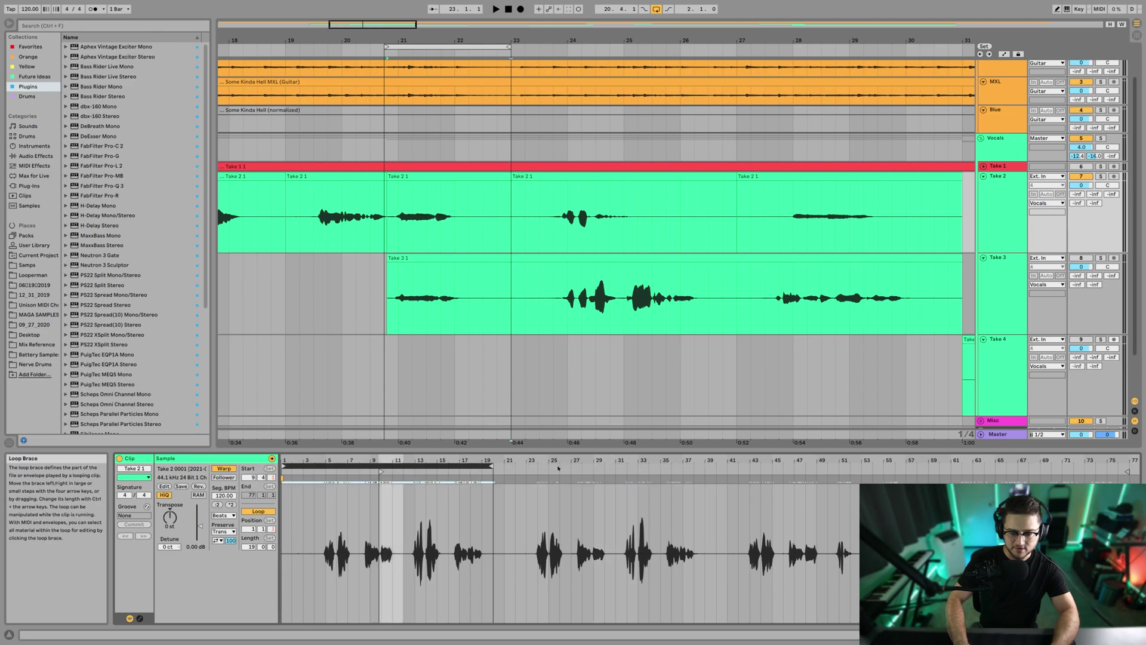
{"action": "key", "text": "space"}
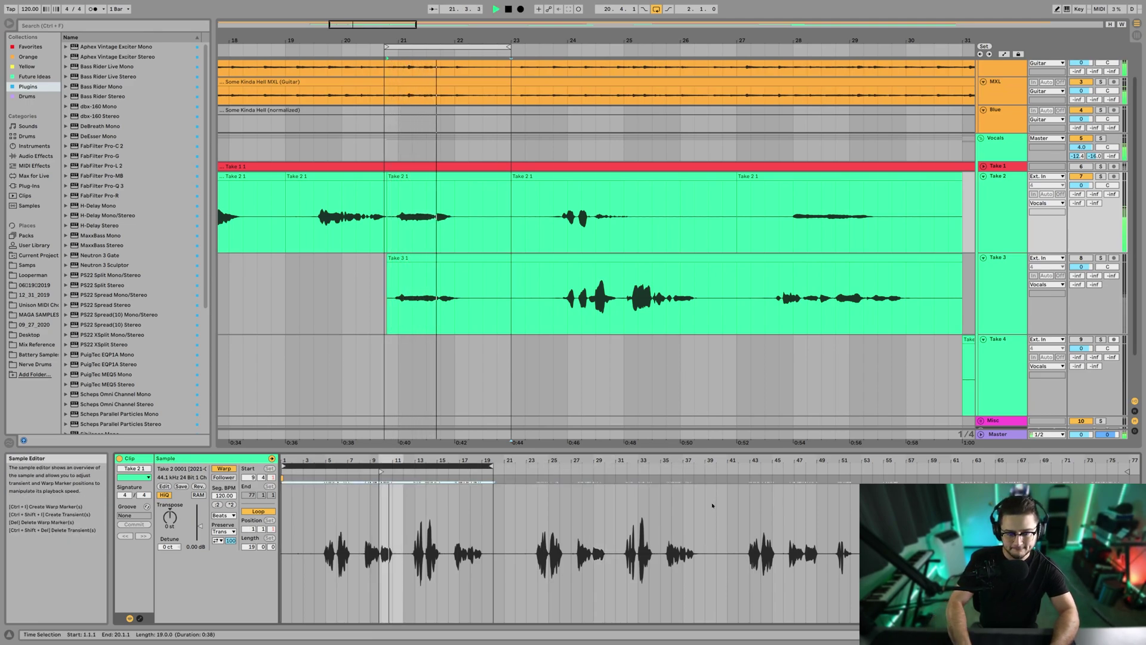
{"action": "key", "text": "space"}
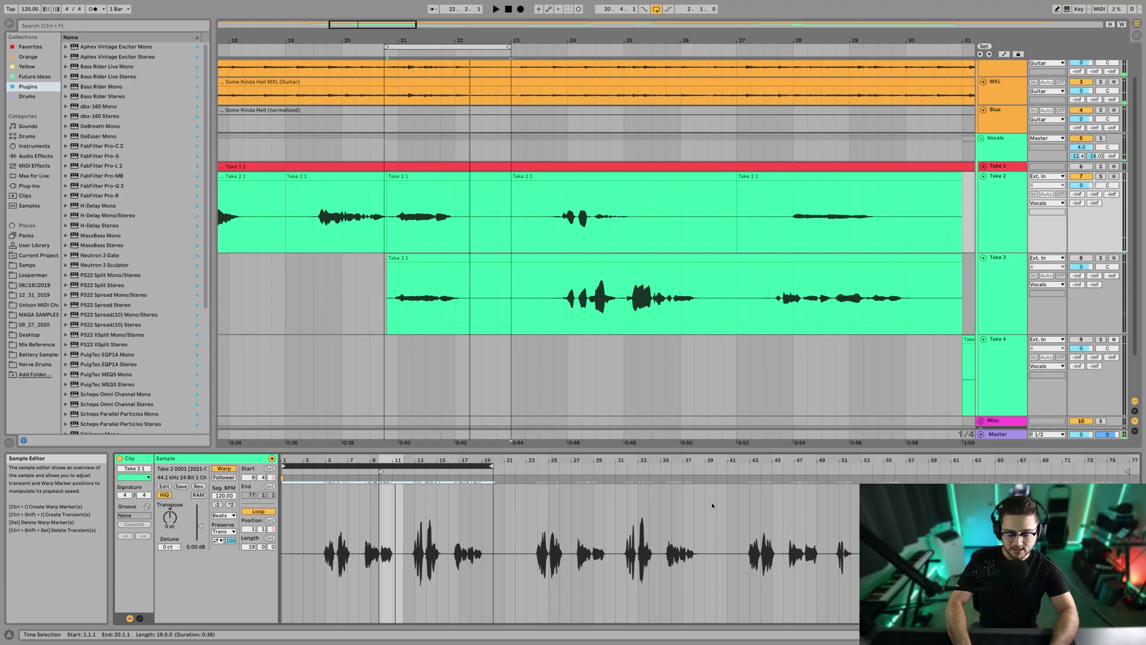
{"action": "key", "text": "Down"}
{"action": "key", "text": "space"}
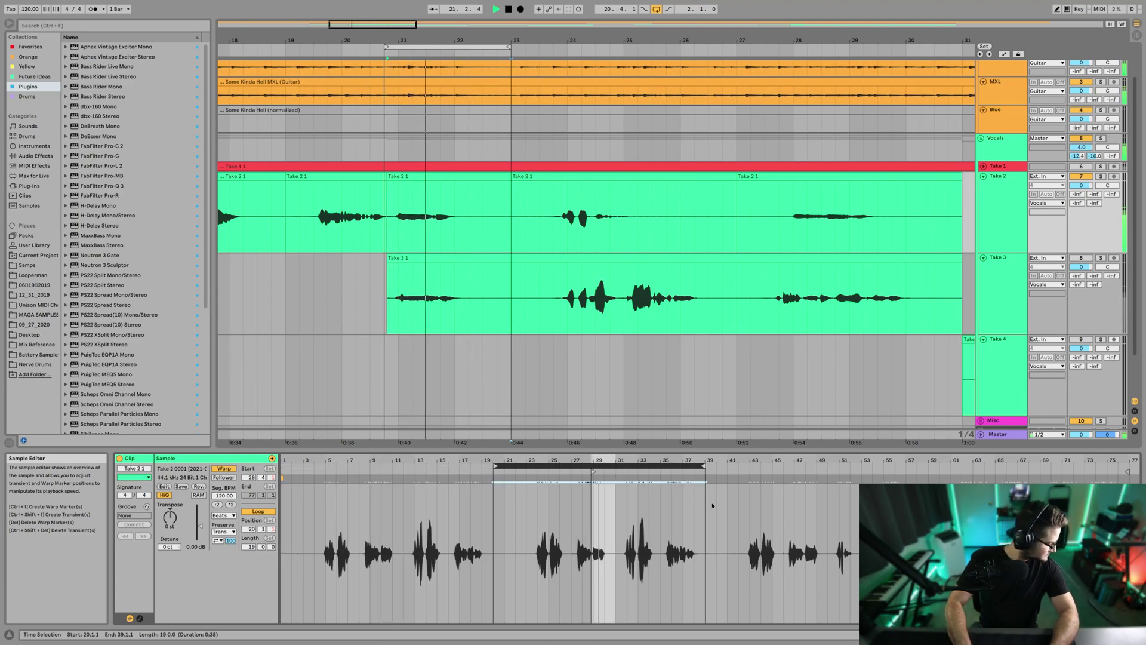
{"action": "key", "text": "space"}
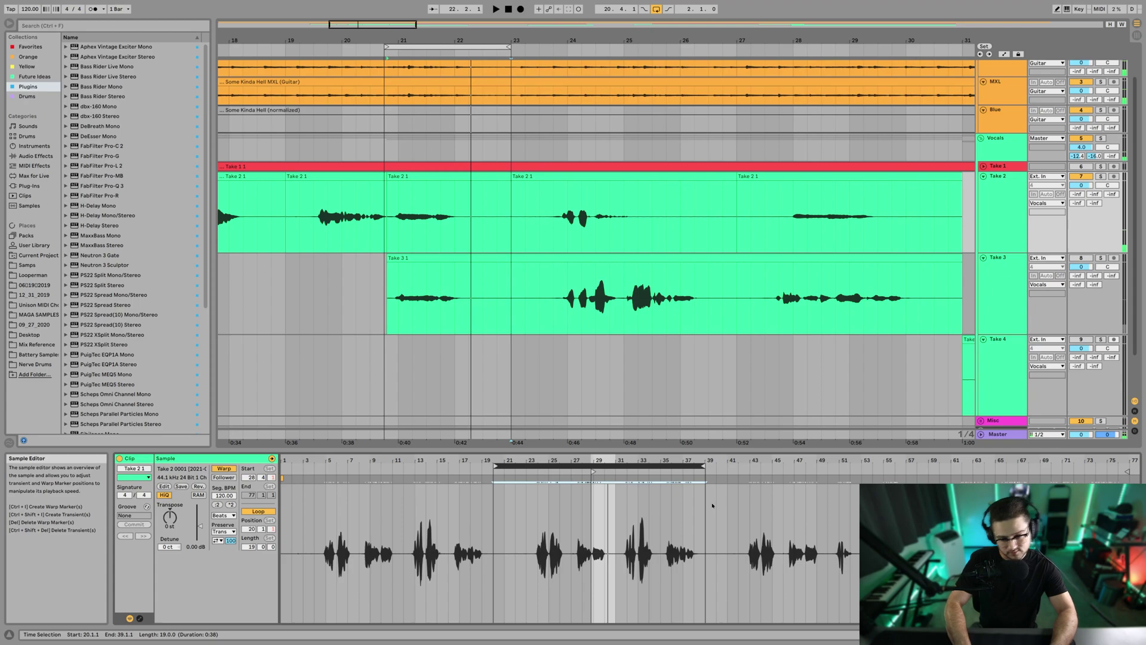
- Audition the passes at 39.1.1 and 58.1.1 for the same Take 2 clip
{"action": "key", "text": "Down"}
{"action": "key", "text": "space"}
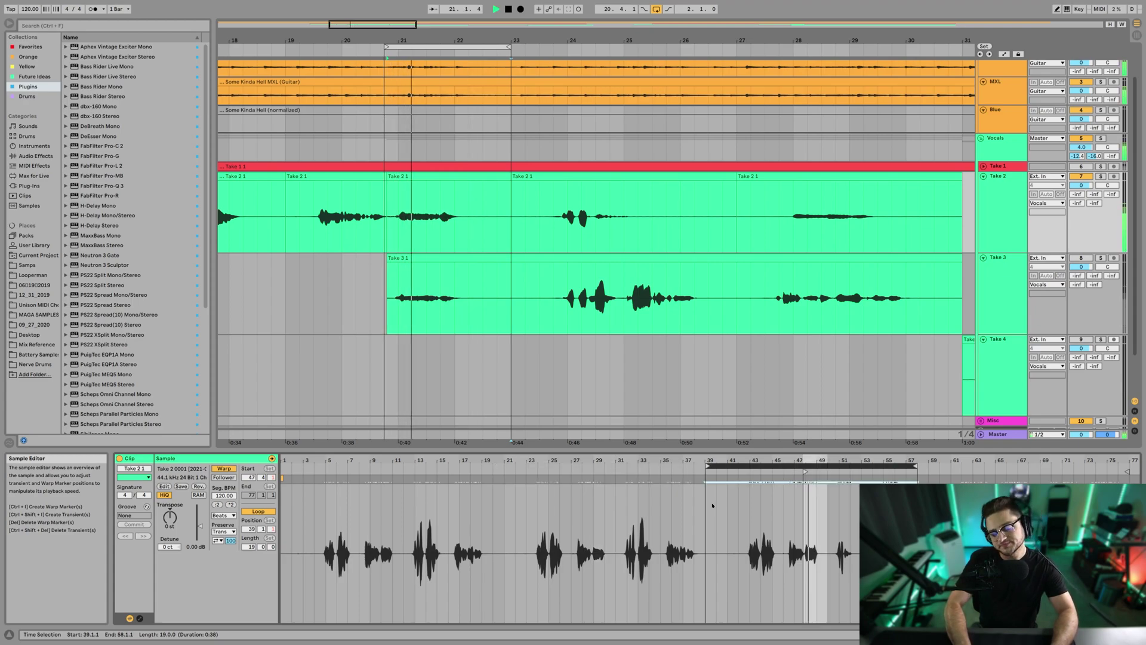
{"action": "key", "text": "Down"}
{"action": "key", "text": "space"}
{"action": "key", "text": "space"}
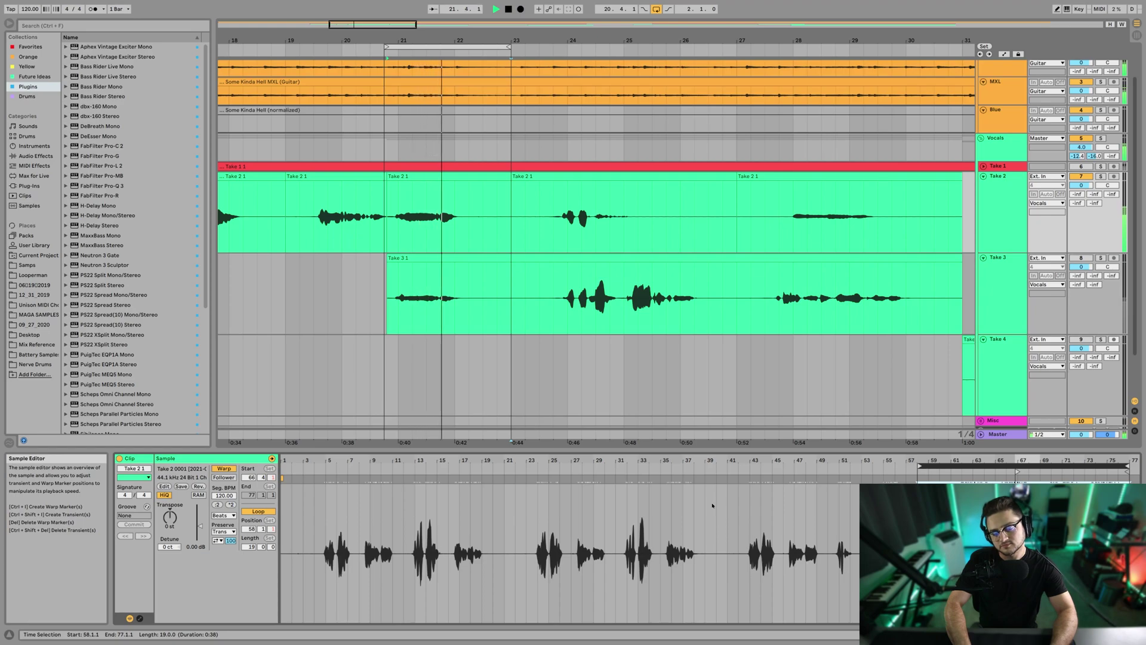
{"action": "key", "text": "space"}
{"action": "key", "text": "space"}
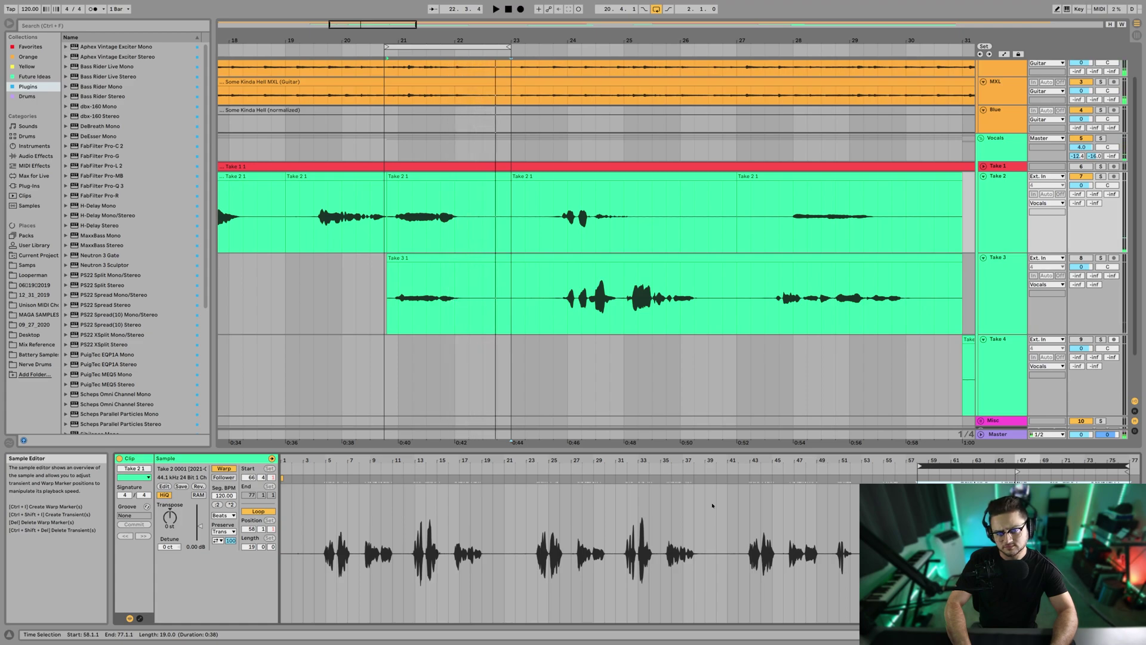
- Return the Take 2 clip's loop to the pass at 20.1.1 and replay the phrase
{"action": "key", "text": "Up"}
{"action": "key", "text": "Up"}
{"action": "key", "text": "space"}
{"action": "key", "text": "space"}
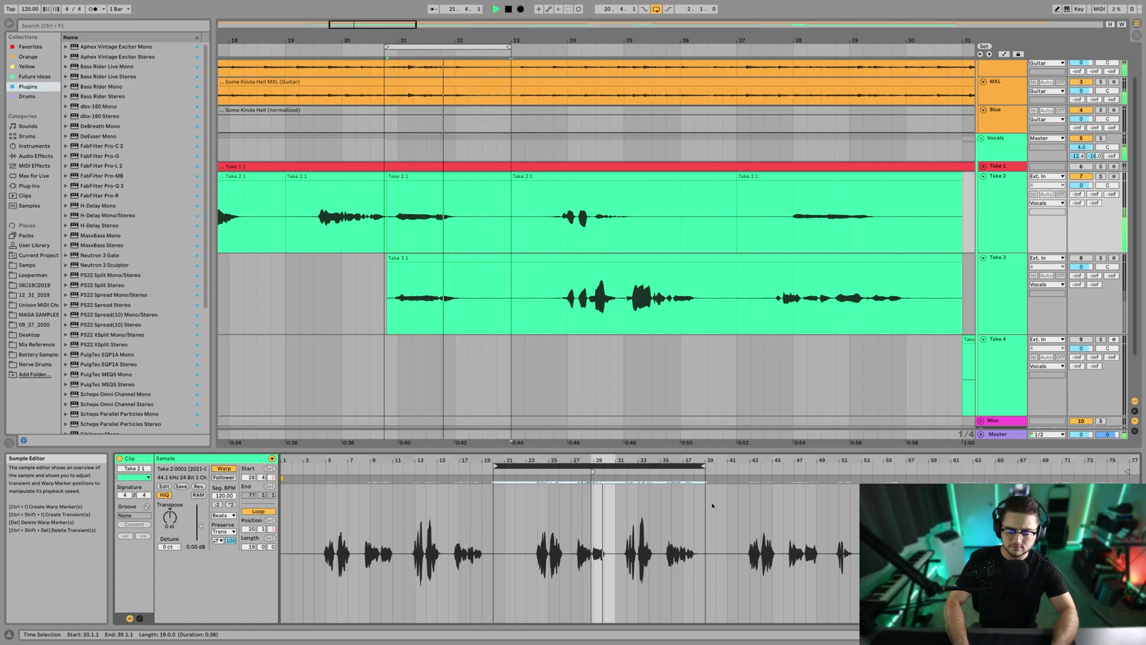
{"action": "key", "text": "space"}
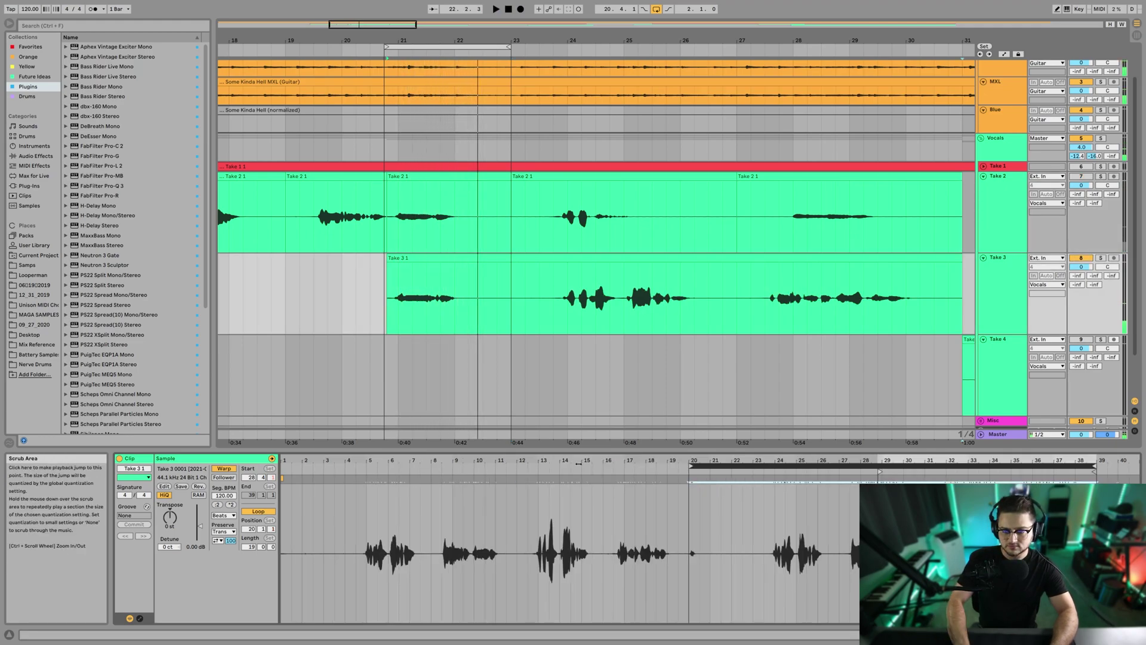
- Set the Take 3 clip's loop to the pass at 1.1.1 and audition it over the phrase
{"action": "key", "text": "Up"}
{"action": "key", "text": "space"}
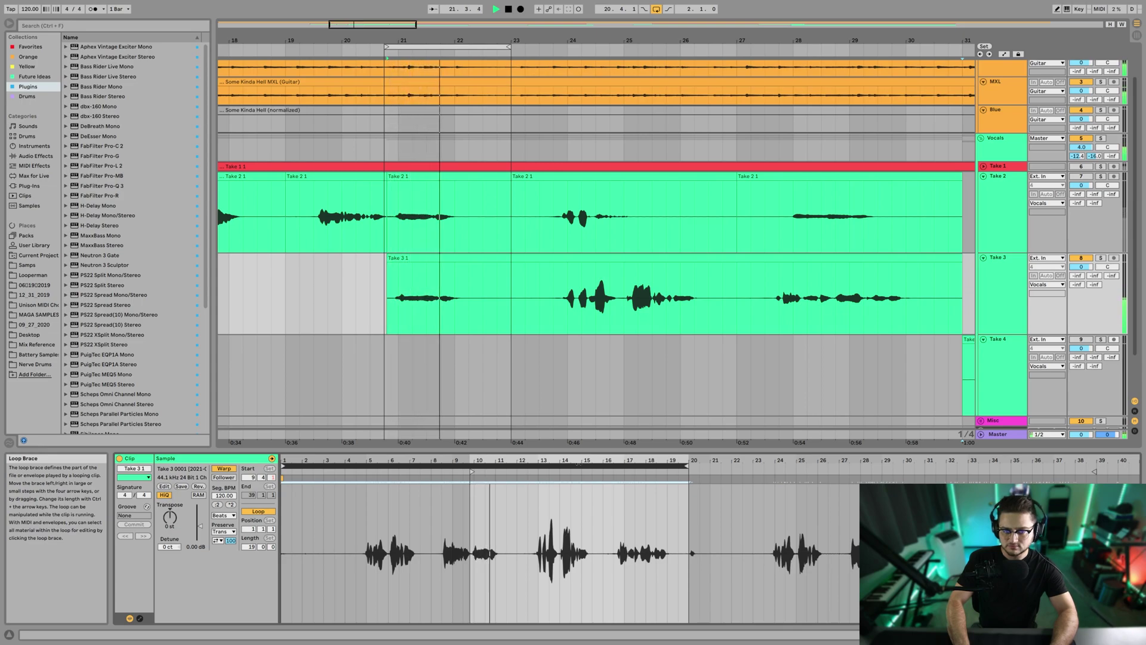
{"action": "key", "text": "space"}
{"action": "key", "text": "space"}
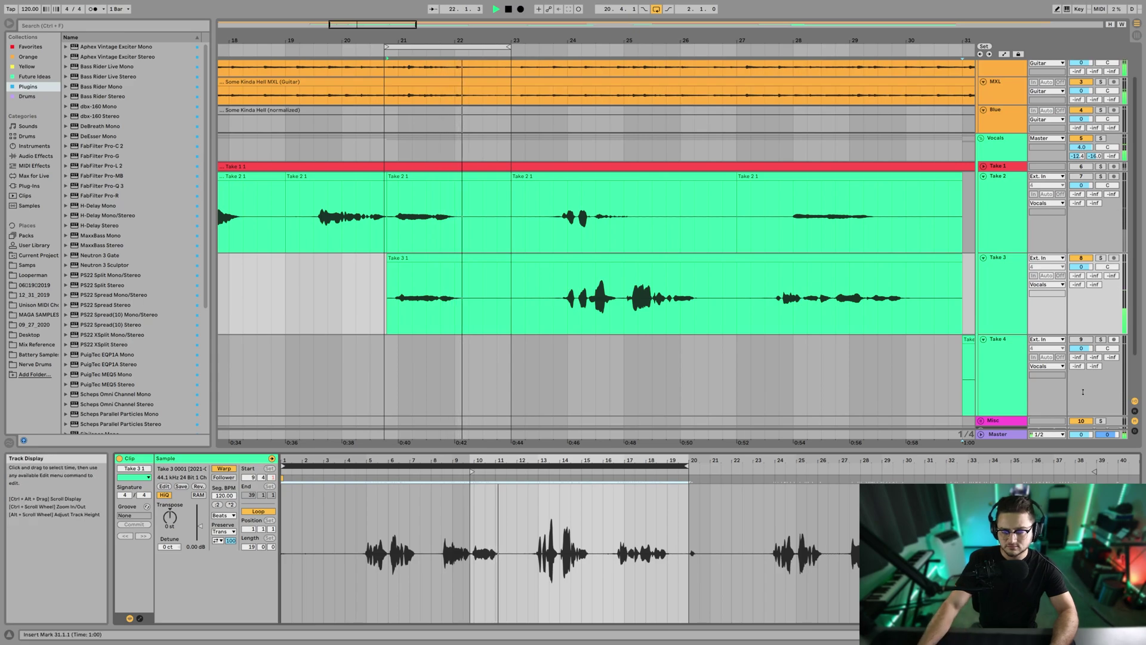
- Replay the 20.4.1 phrase with Take 2 active to compare it against Take 3
{"action": "key", "text": "space"}
{"action": "key", "text": "space"}
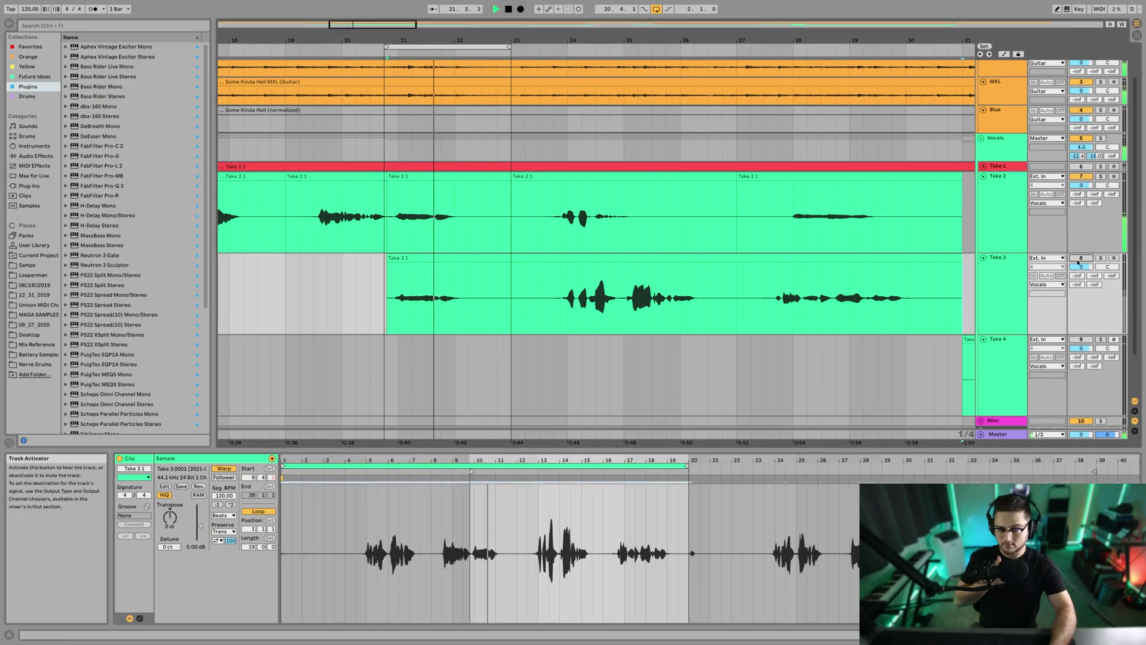
{"action": "key", "text": "space"}
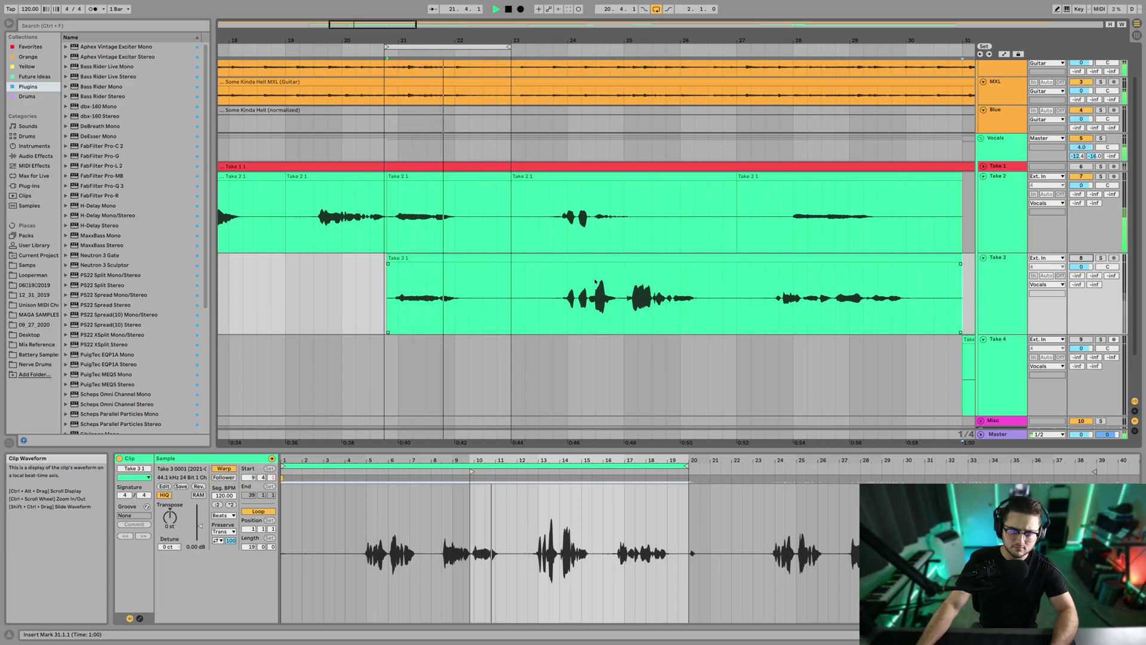
{"action": "key", "text": "space"}
{"action": "key", "text": "space"}
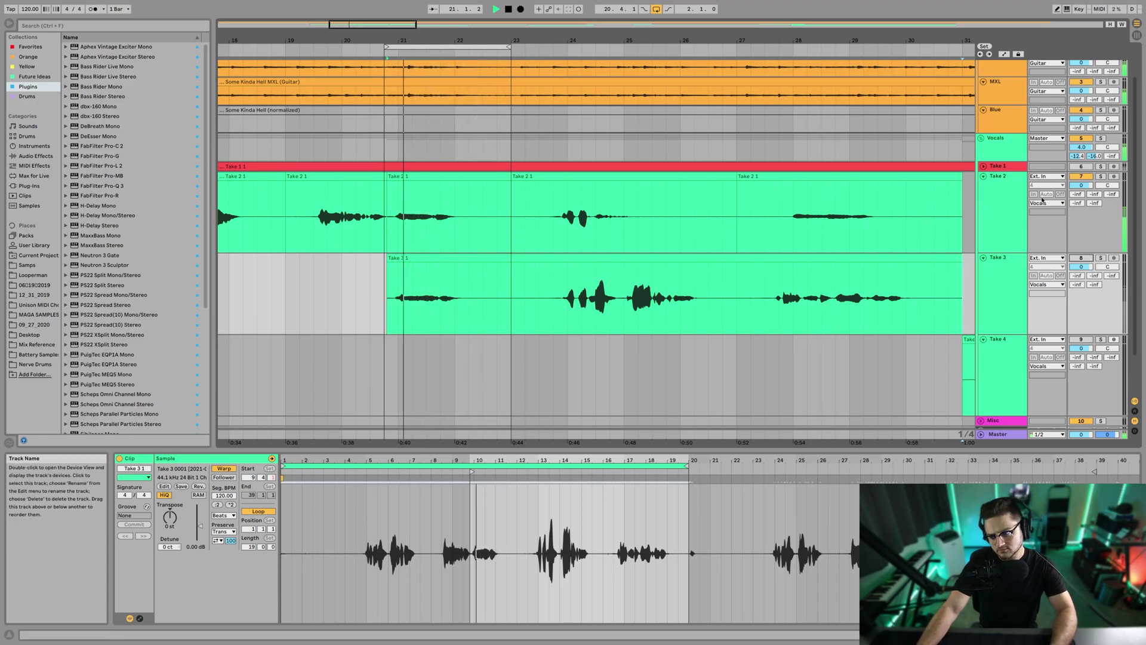
- Deactivate Take 2, activate Take 3 and replay the looped phrase
{"action": "key", "text": "space"}
{"action": "left_click", "coordinate": [1080, 176]}
{"action": "left_click", "coordinate": [1080, 258]}
{"action": "key", "text": "space"}
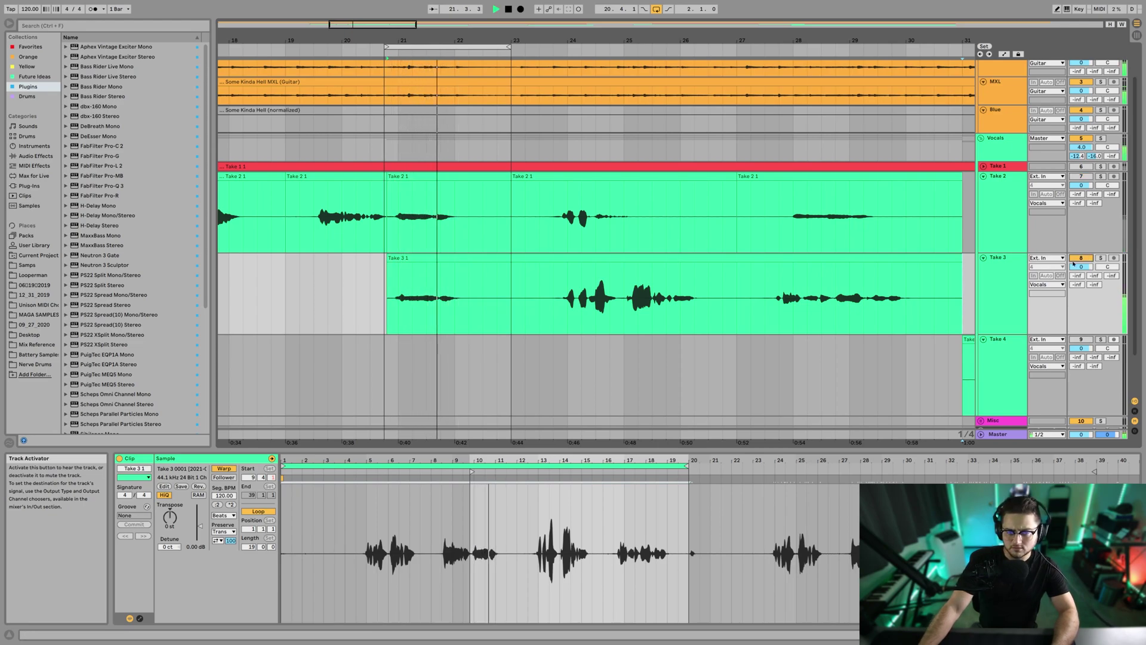
{"action": "key", "text": "space"}
{"action": "key", "text": "space"}
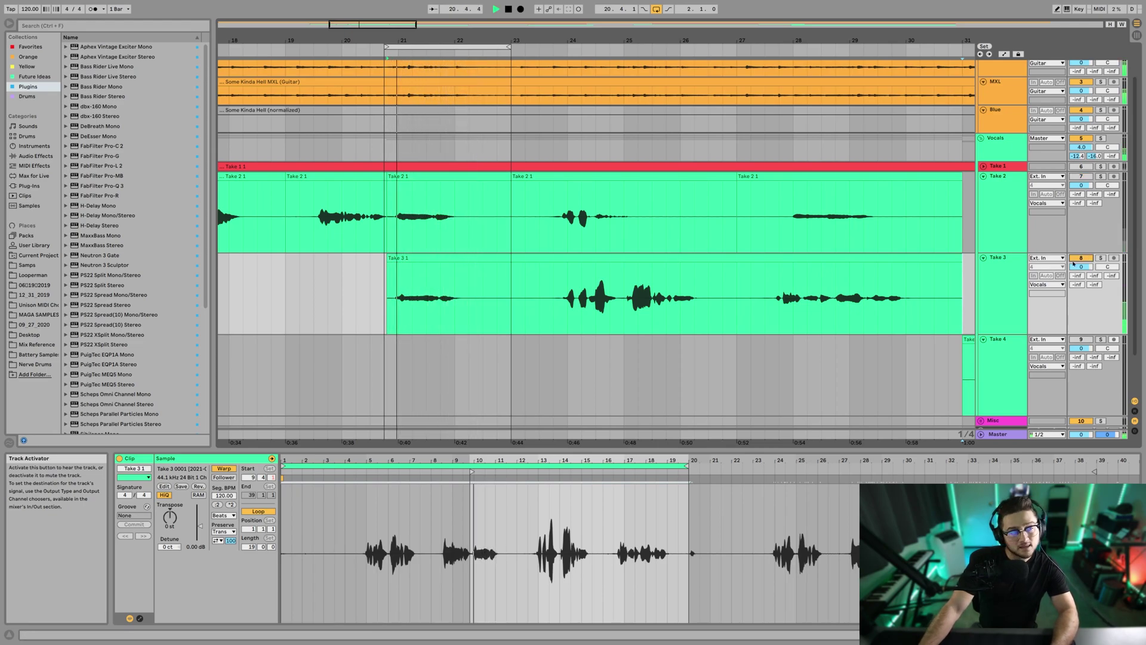
{"action": "key", "text": "space"}
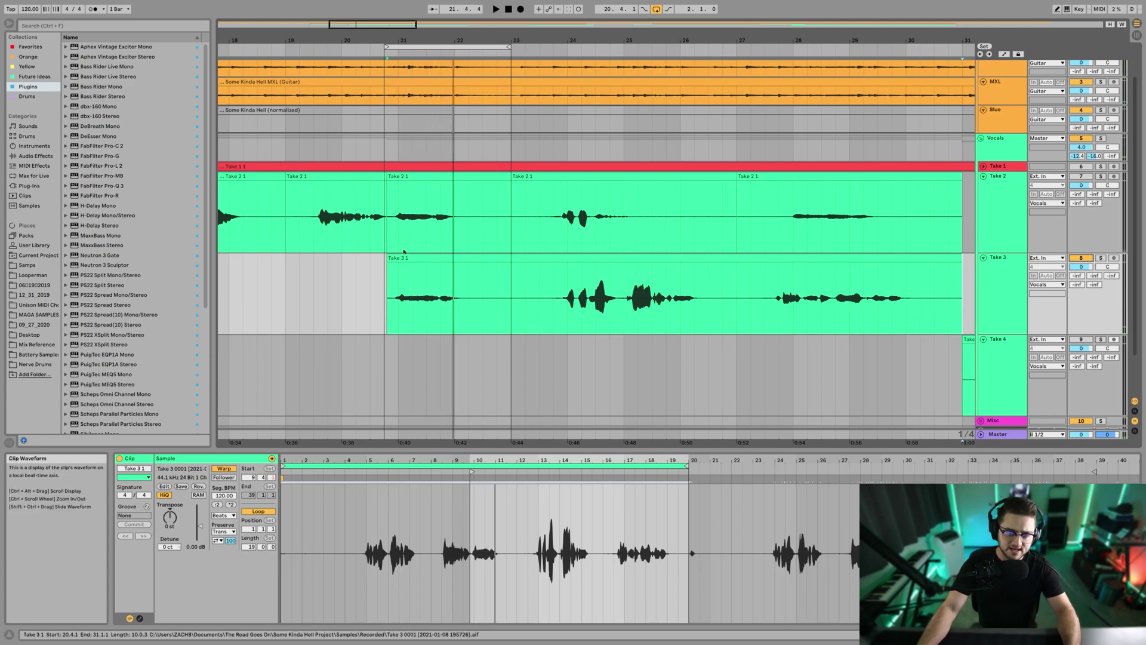
- Listen to Take 2 on the phrase, including a run-in from 19.1.1 to hear the preceding line
{"action": "left_click", "coordinate": [440, 227]}
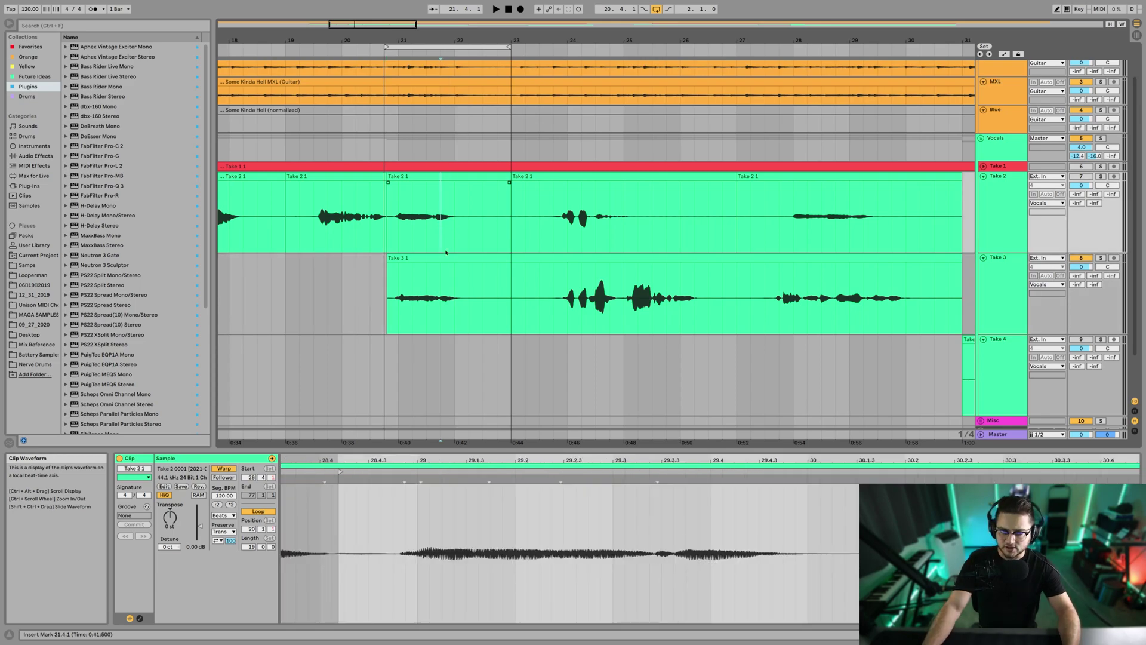
{"action": "left_click", "coordinate": [436, 314]}
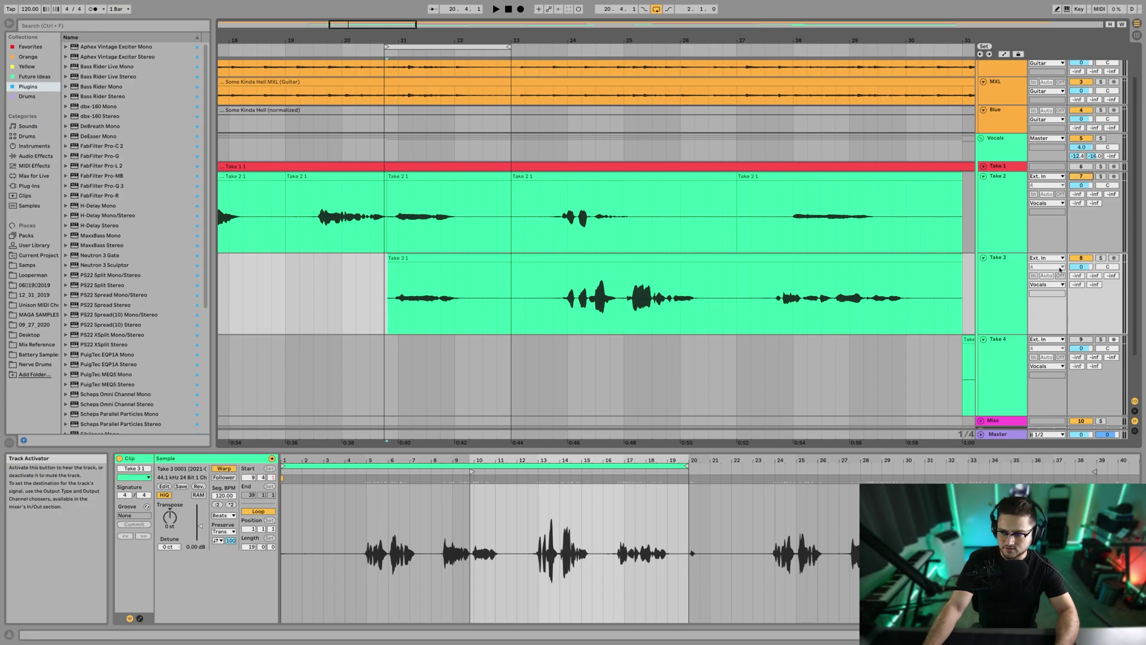
{"action": "key", "text": "space"}
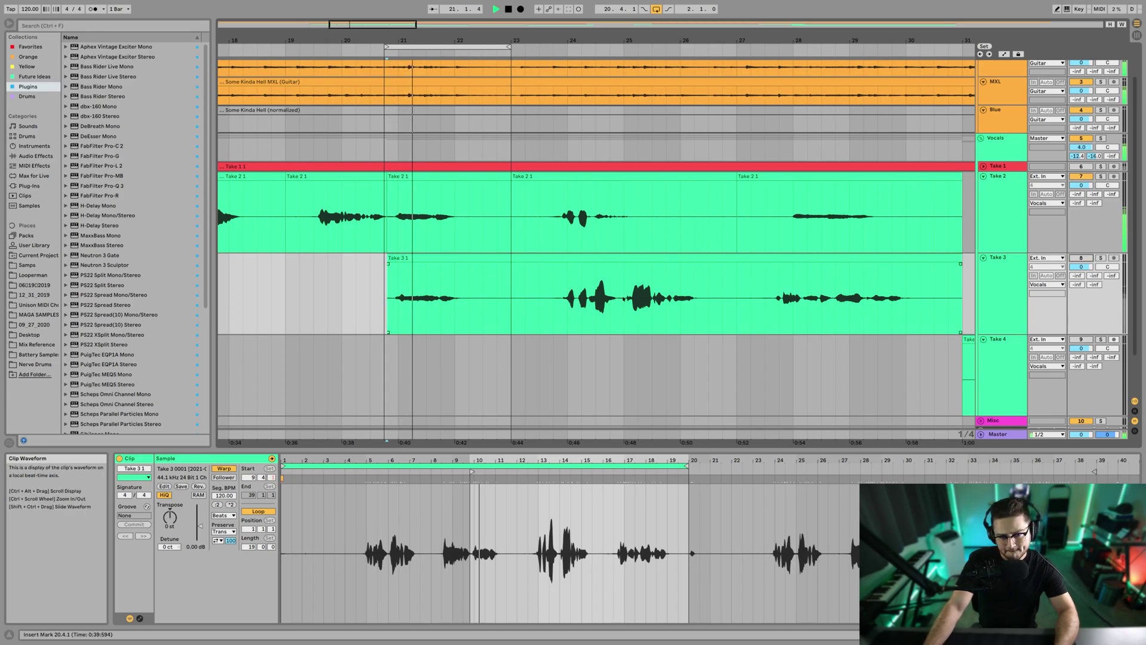
{"action": "key", "text": "space"}
{"action": "left_click", "coordinate": [288, 233]}
{"action": "key", "text": "space"}
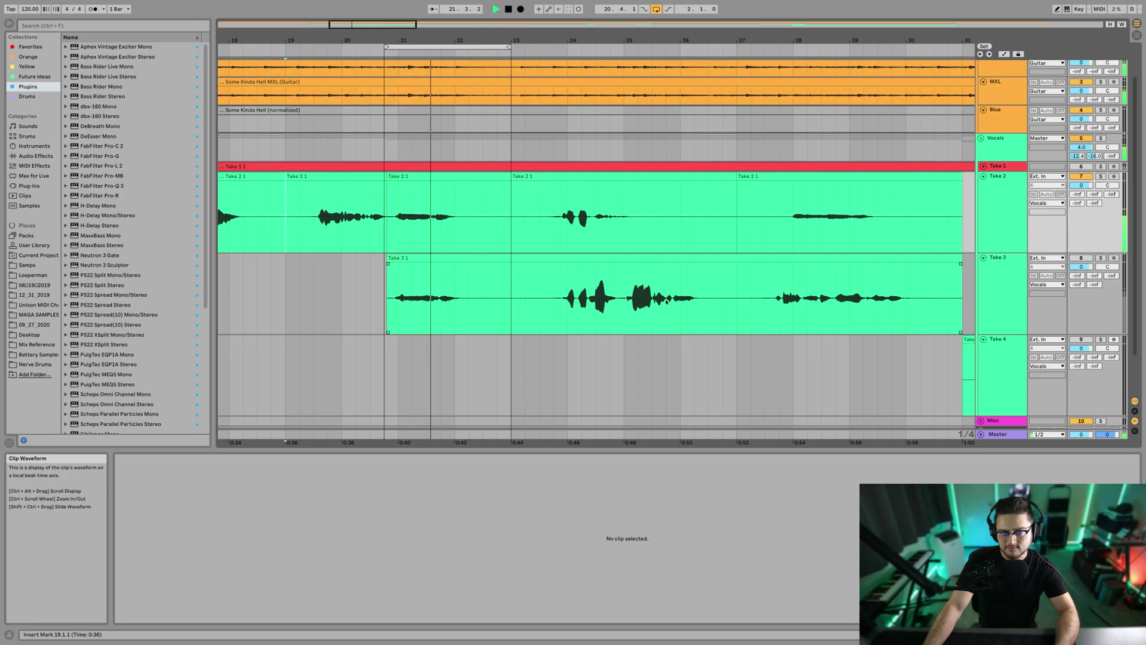
{"action": "key", "text": "space"}
- Try the Take 3 clip on the Take 2 track at 20.4.1 and listen from 19.2.1
{"action": "left_click", "coordinate": [1081, 176]}
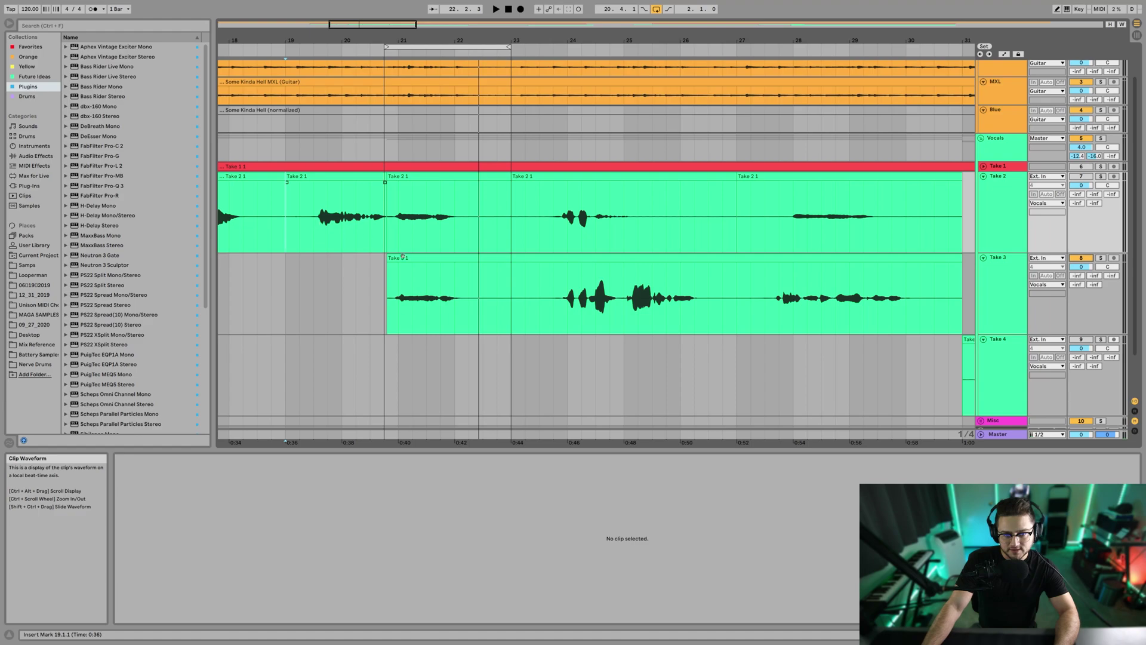
{"action": "left_click_drag", "start_coordinate": [391, 258], "coordinate": [388, 241]}
{"action": "left_click", "coordinate": [301, 238]}
{"action": "key", "text": "space"}
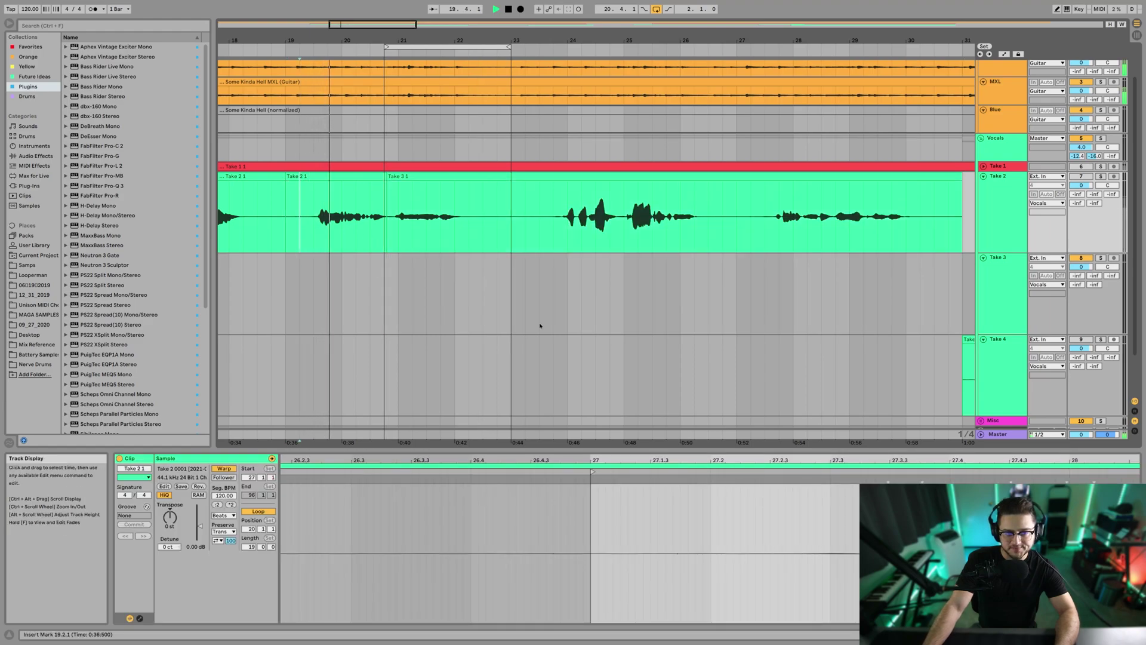
{"action": "left_click", "coordinate": [1080, 176]}
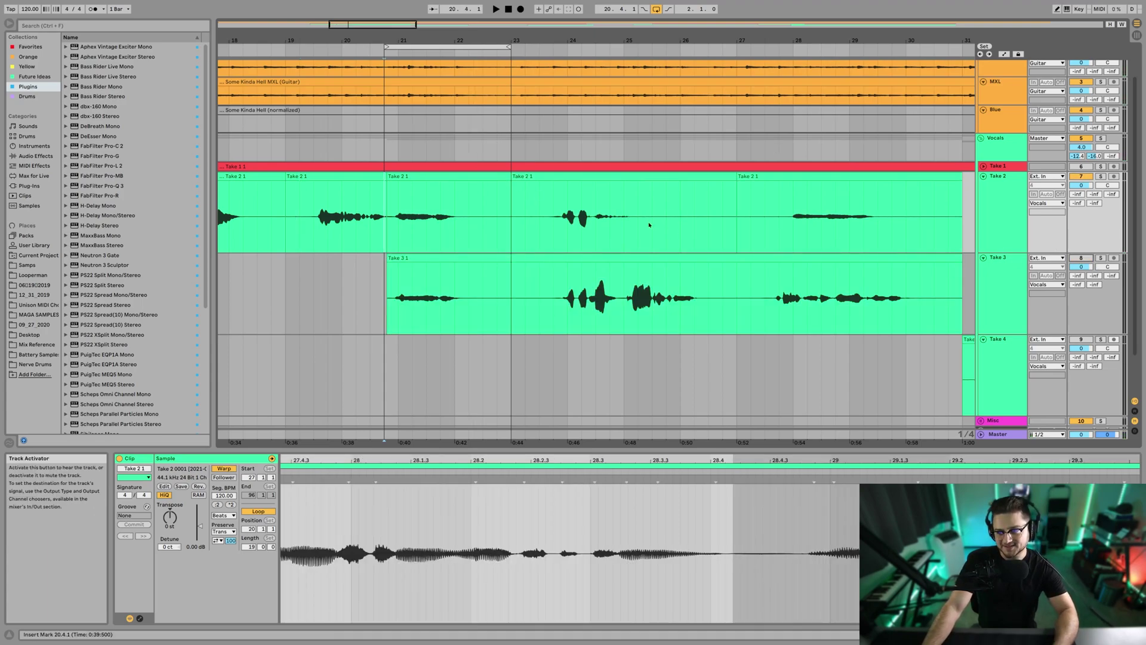
- Replay Take 2 from 19.3.1 to judge the transition into the phrase at 20.4.1
{"action": "left_click", "coordinate": [315, 221]}
{"action": "key", "text": "space"}
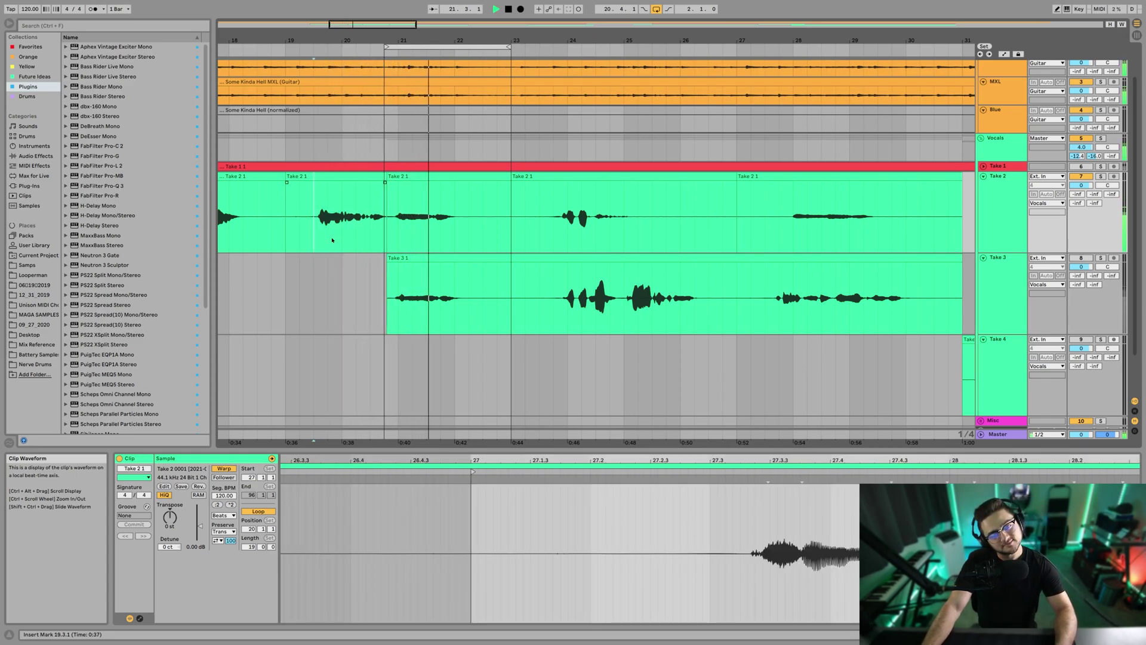
{"action": "key", "text": "space"}
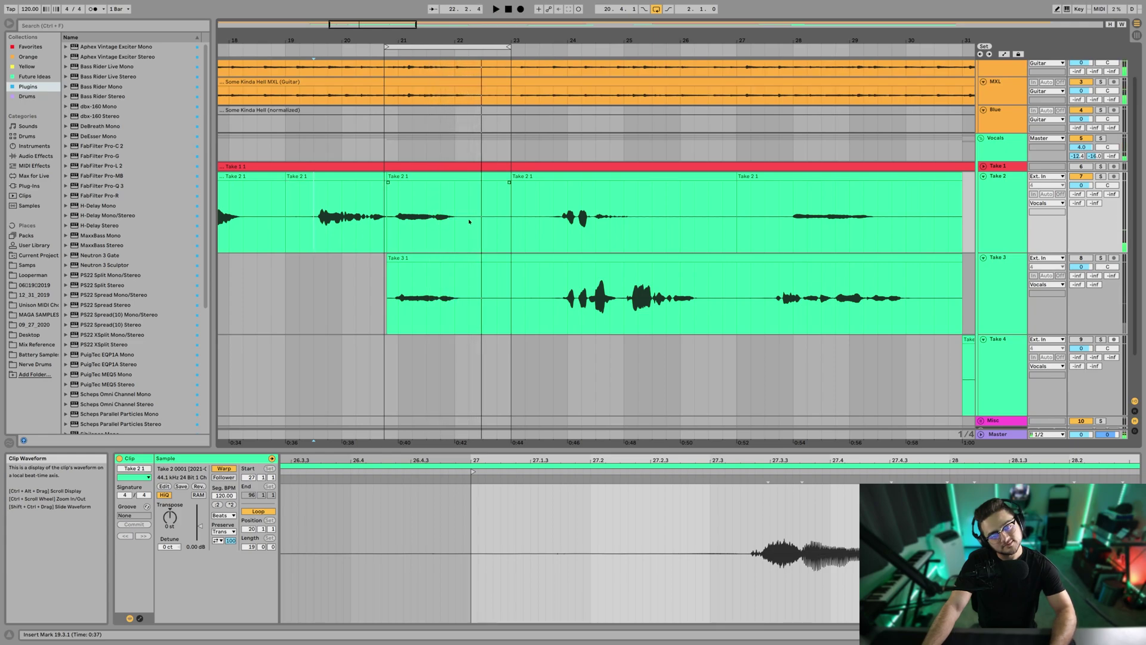
{"action": "key", "text": "space"}
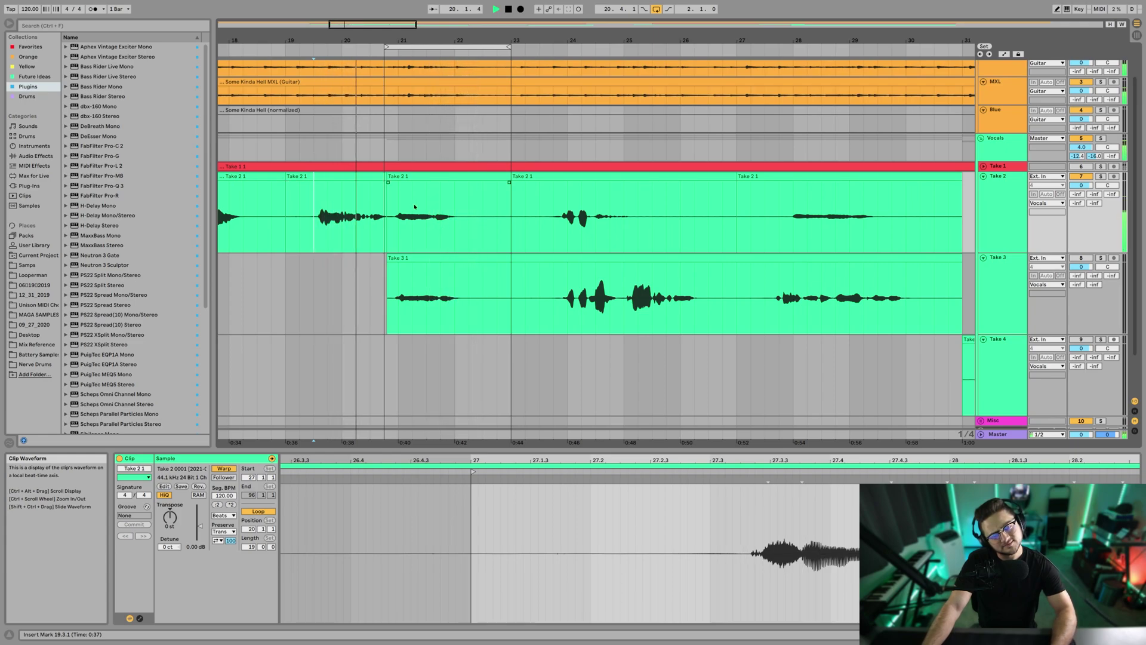
{"action": "left_click_drag", "start_coordinate": [292, 40], "coordinate": [385, 45]}
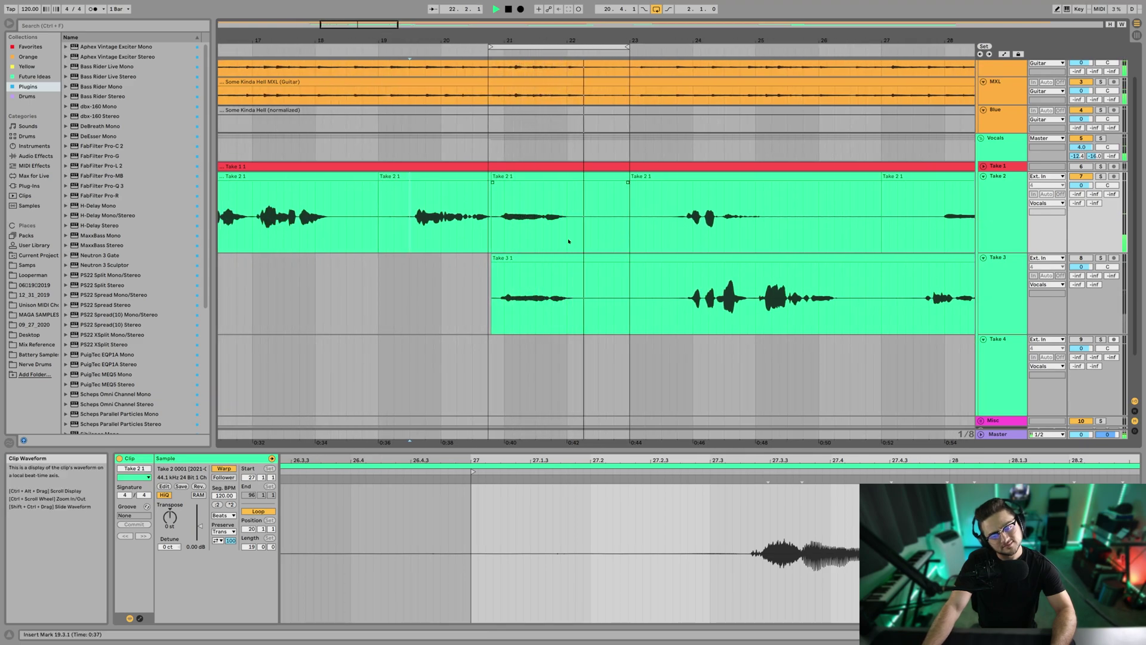
{"action": "key", "text": "space"}
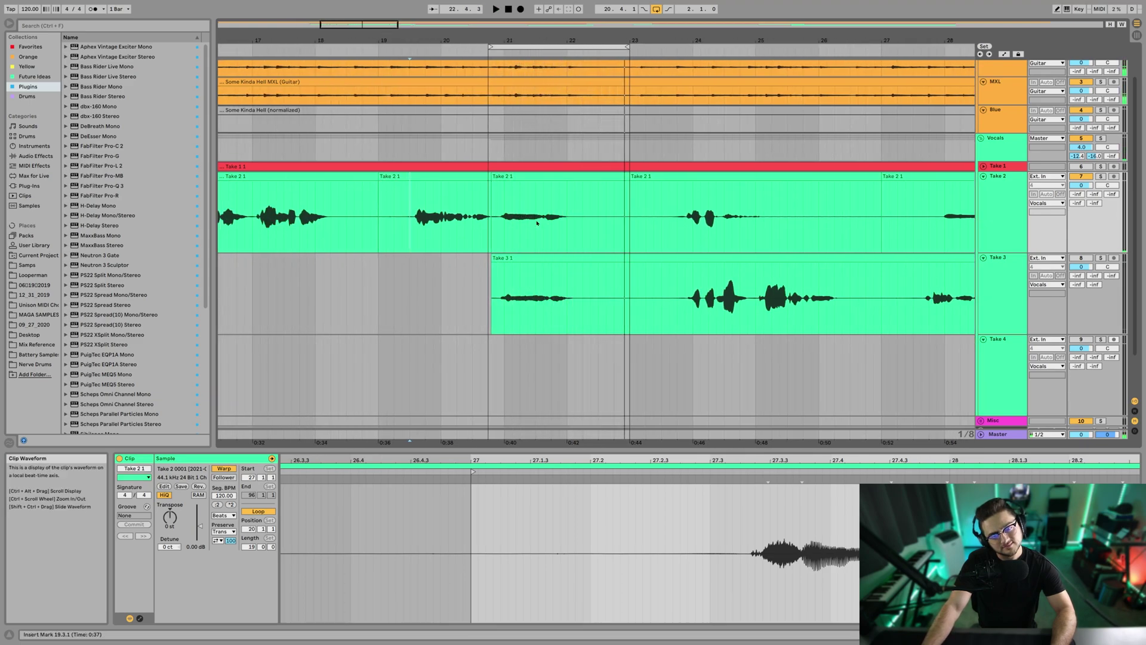
- Split the Take 3 clip at 23.1.1 and colour its piece from 20.4.1 to 23.1.1 red
{"action": "left_click", "coordinate": [543, 257]}
{"action": "mouse_move", "coordinate": [491, 262]}
{"action": "left_mouse_down"}
{"action": "mouse_move", "coordinate": [629, 262]}
{"action": "mouse_move", "coordinate": [492, 266]}
{"action": "left_mouse_up"}
{"action": "left_click", "coordinate": [631, 311]}
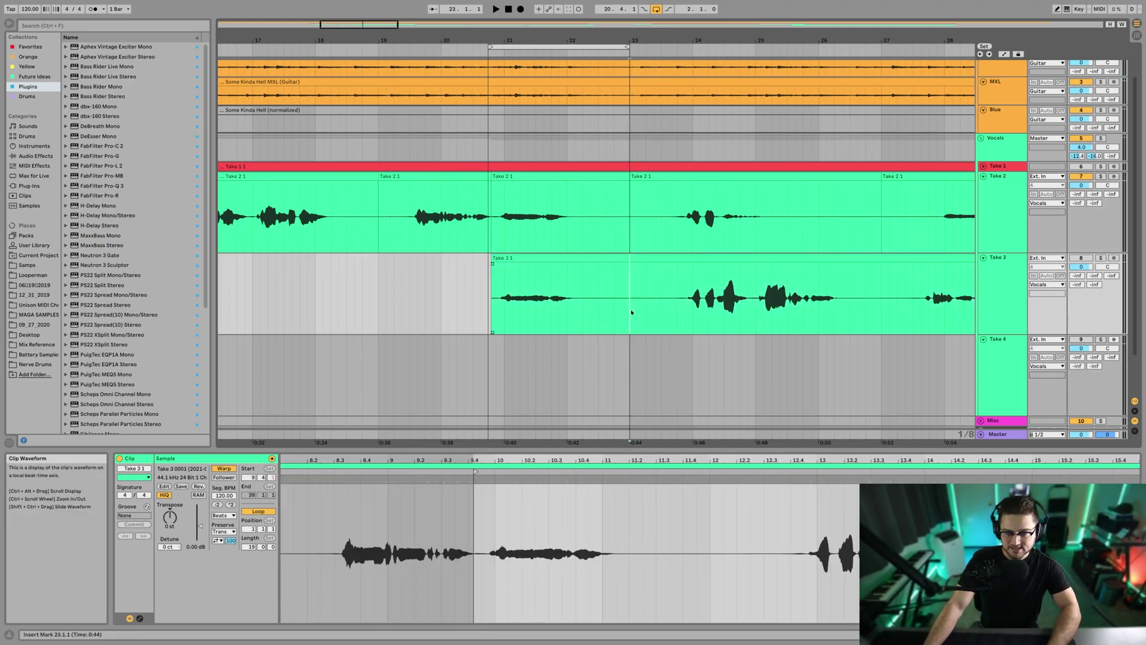
{"action": "left_click_drag", "start_coordinate": [631, 312], "coordinate": [492, 298]}
{"action": "right_click", "coordinate": [583, 262]}
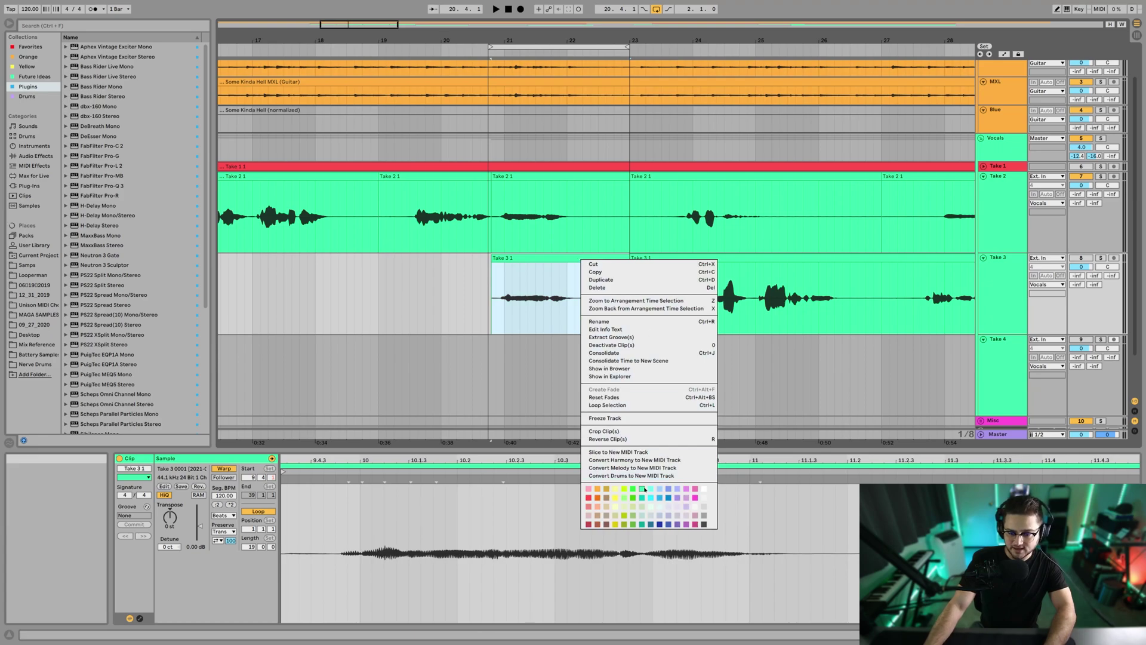
{"action": "left_click", "coordinate": [588, 498]}
- Move the red Take 3 piece to the Take 4 track at 20.4.1 and recolour it magenta
{"action": "scroll", "coordinate": [531, 323], "scroll_direction": "down", "scroll_amount": 2}
{"action": "left_click", "coordinate": [1003, 310]}
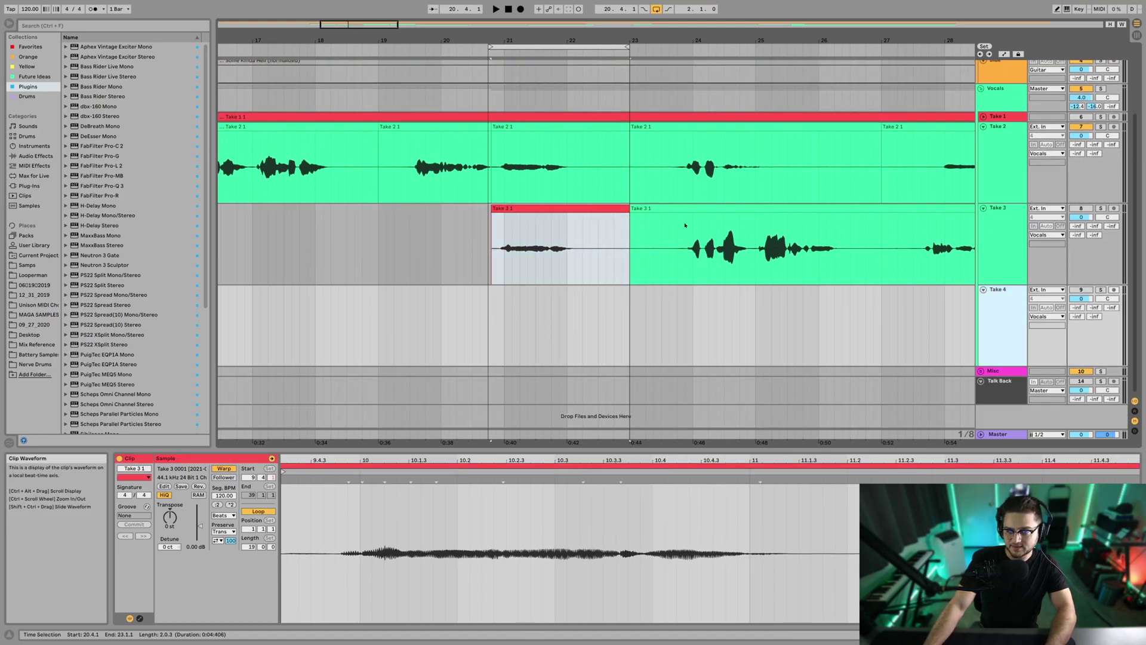
{"action": "left_click", "coordinate": [540, 240]}
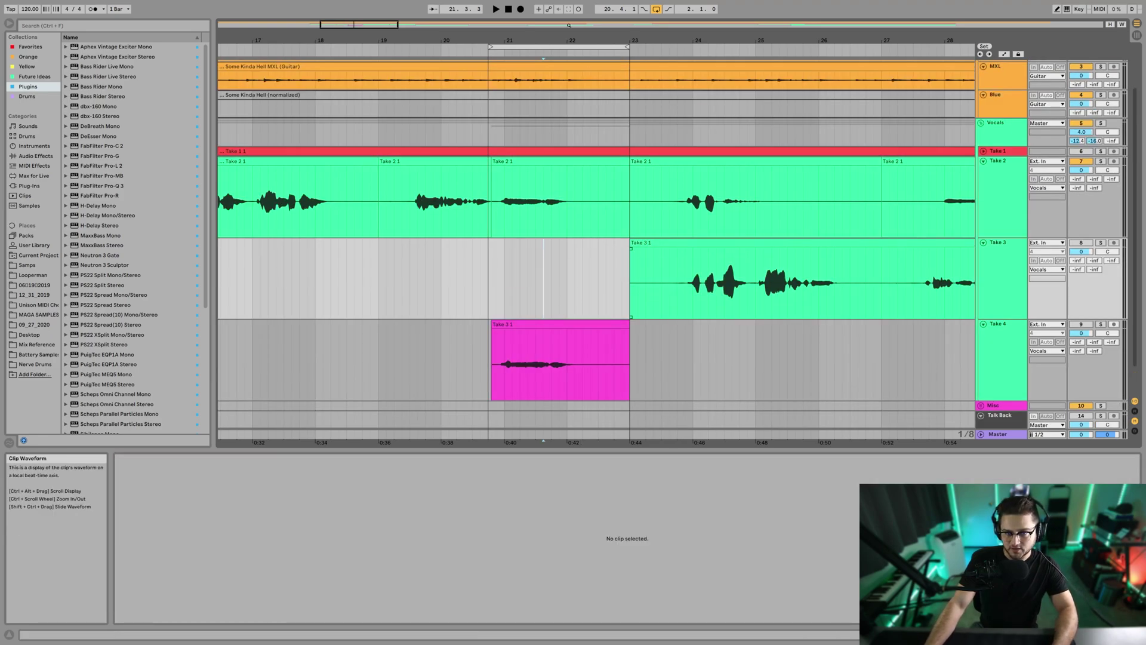
- Shift the loop region one loop length ahead so it starts at the next phrase, 23.1.1
{"action": "left_click_drag", "start_coordinate": [570, 34], "coordinate": [435, 37]}
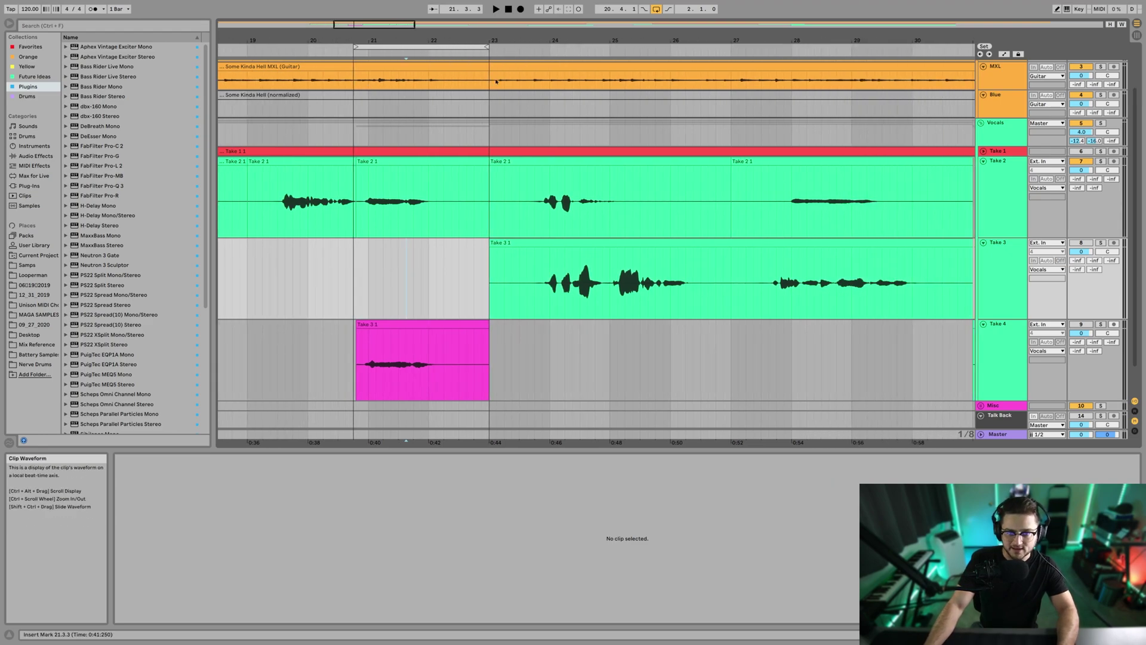
{"action": "left_click", "coordinate": [435, 46]}
{"action": "key", "text": "Down"}
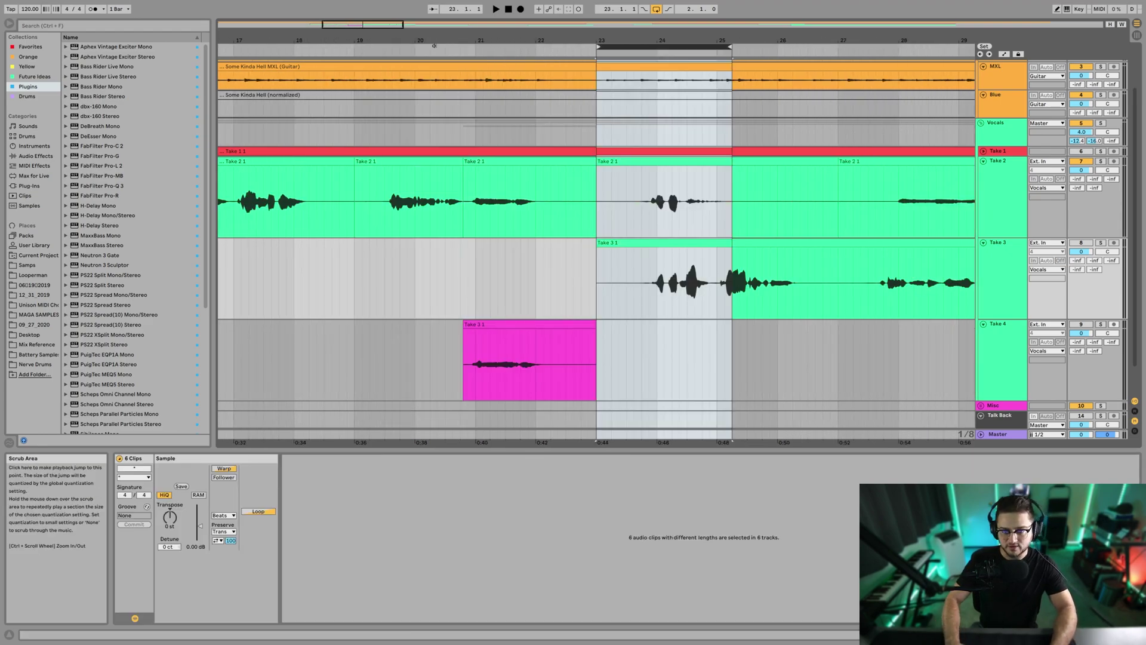
{"action": "left_click_drag", "start_coordinate": [665, 38], "coordinate": [477, 32]}
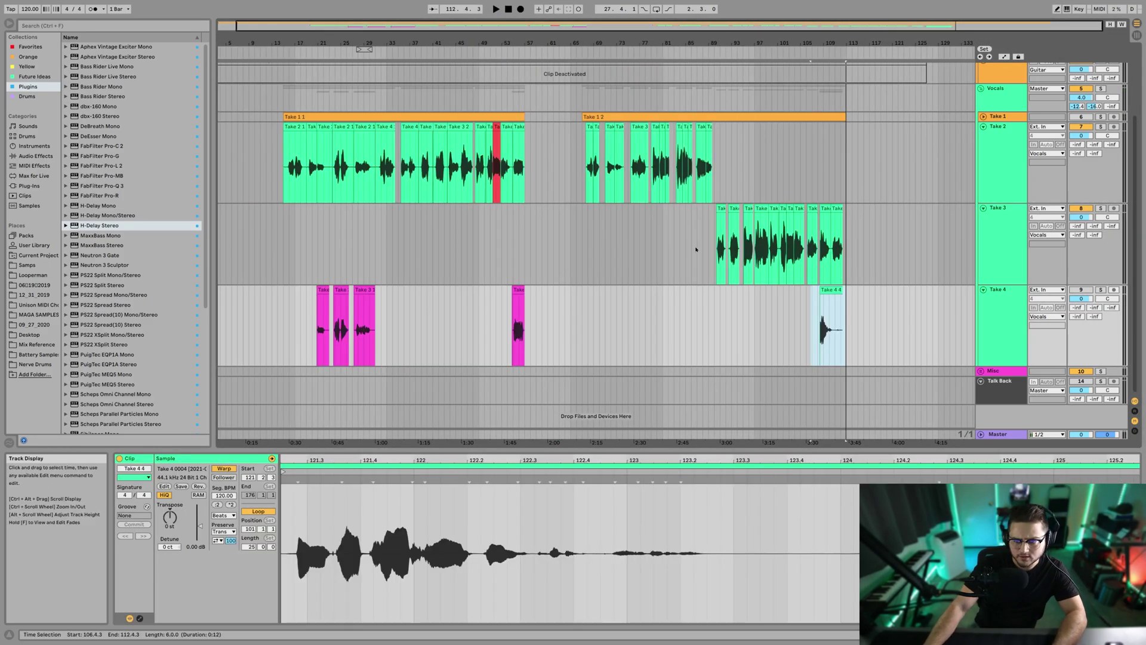
- Move all Take 3 track clips from 90.1.1 onward up to the Take 2 track at the same position
{"action": "left_click", "coordinate": [696, 249]}
{"action": "right_click", "coordinate": [682, 223]}
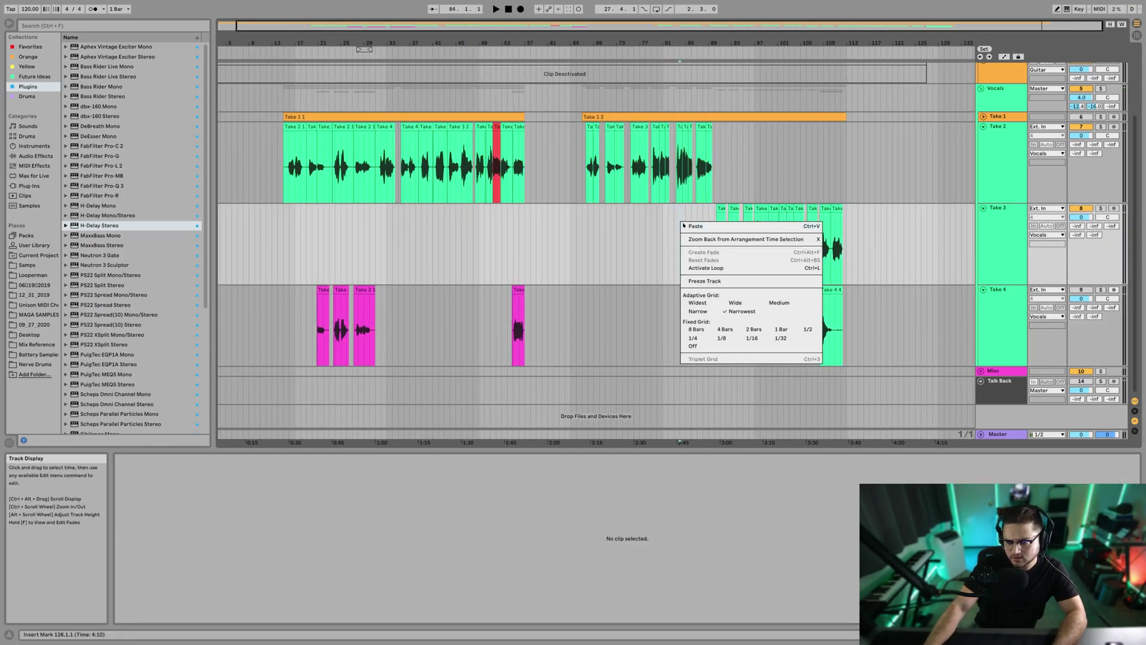
{"action": "right_click", "coordinate": [703, 310]}
{"action": "left_click", "coordinate": [710, 246]}
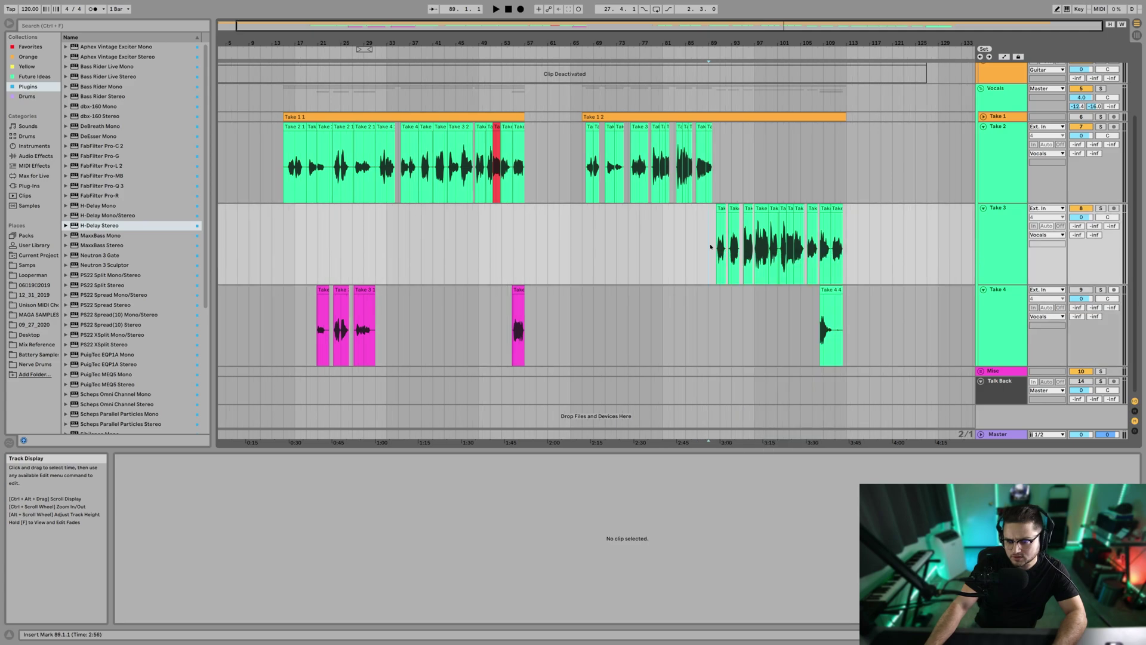
{"action": "left_click_drag", "start_coordinate": [761, 31], "coordinate": [761, 66]}
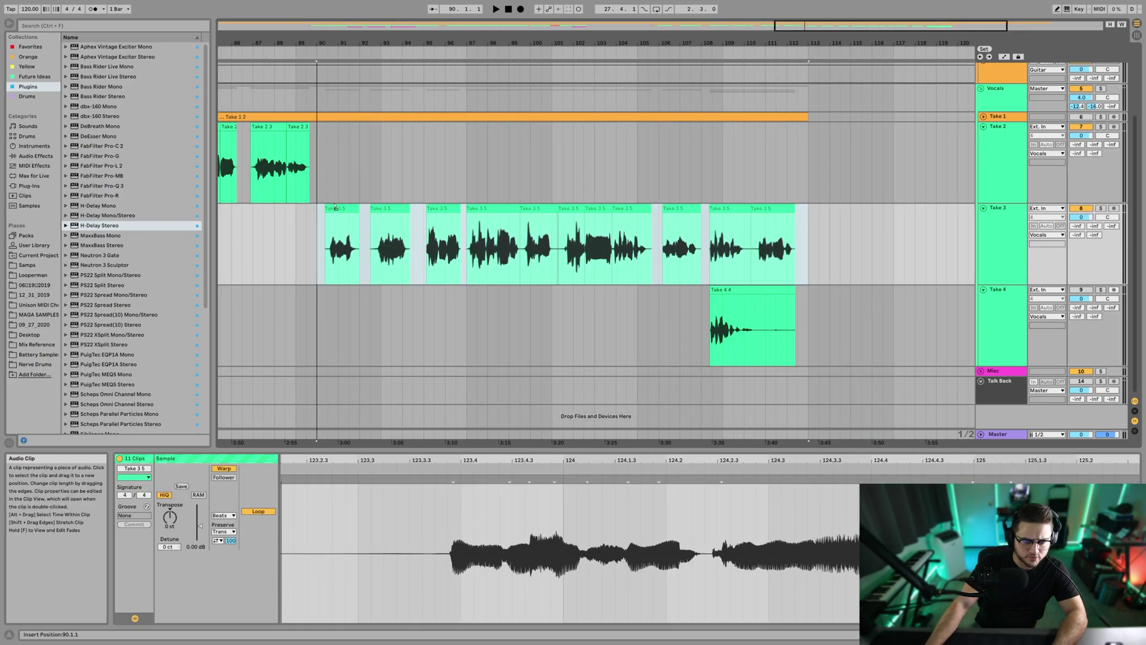
{"action": "left_click_drag", "start_coordinate": [338, 208], "coordinate": [338, 199]}
{"action": "left_click_drag", "start_coordinate": [338, 199], "coordinate": [339, 199]}
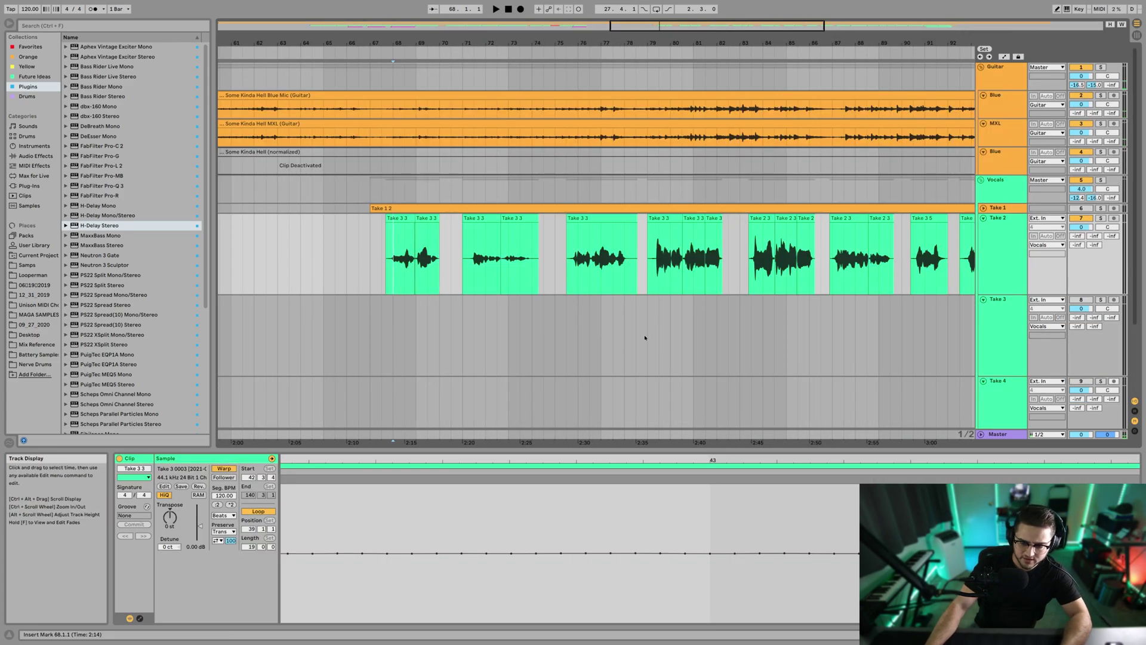
- Audition the second section's comped clips on the Take 2 track, starting playback at its first phrase, 79.1.1 and 90.3.1
{"action": "key", "text": "Tab"}
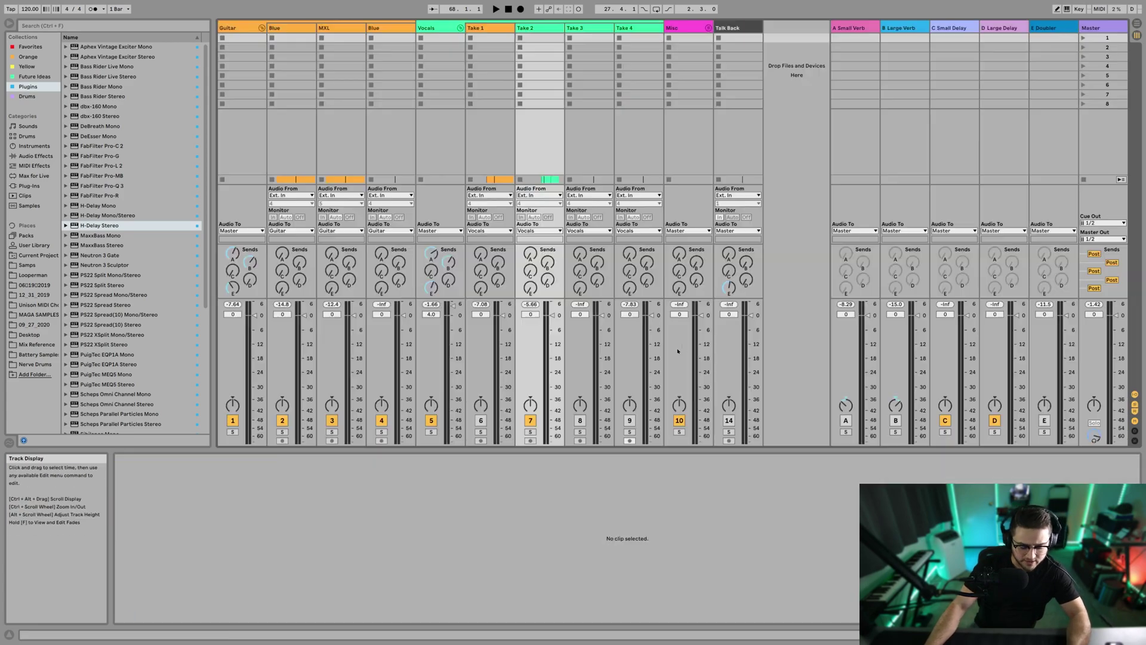
{"action": "key", "text": "Tab"}
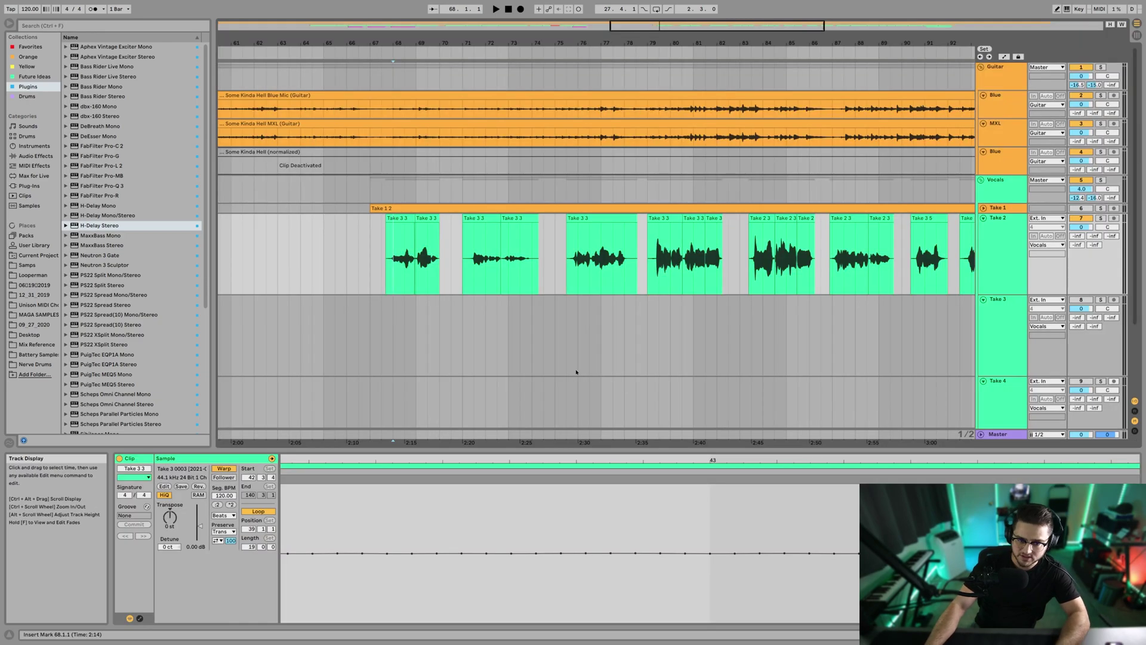
{"action": "left_click", "coordinate": [386, 281]}
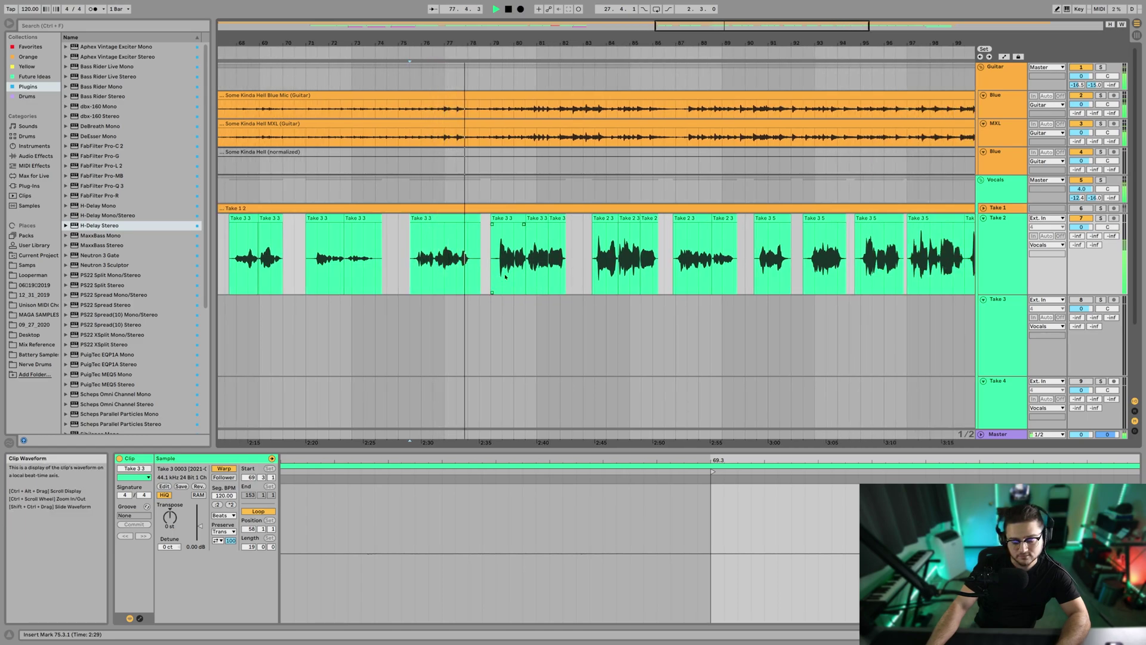
{"action": "left_click", "coordinate": [492, 268]}
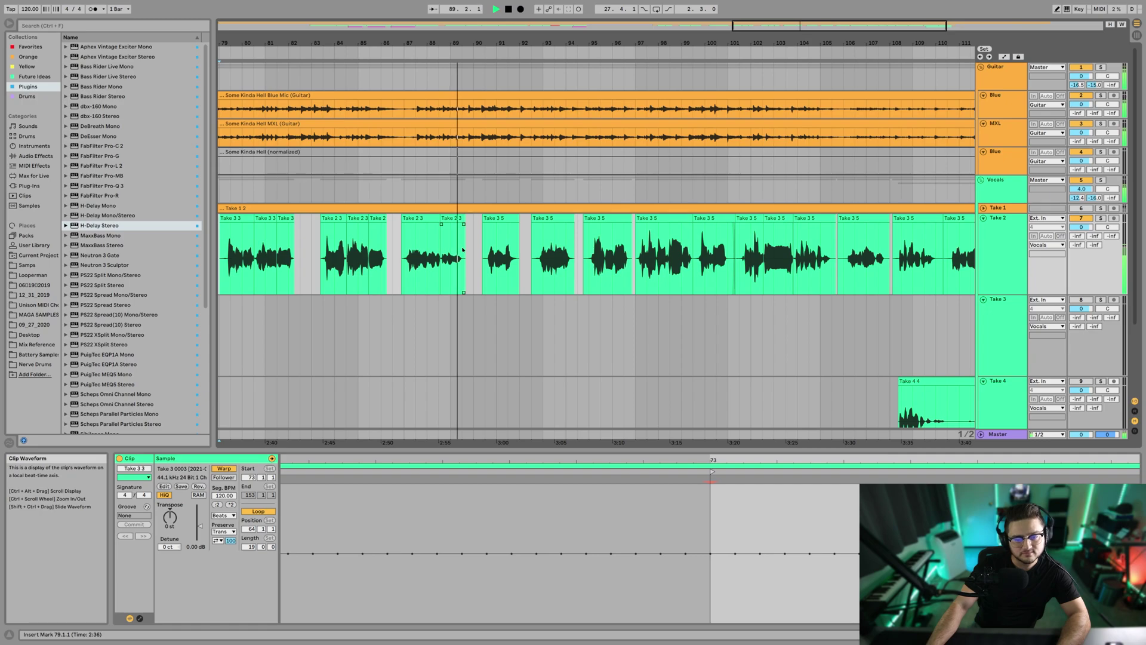
{"action": "left_click", "coordinate": [488, 262]}
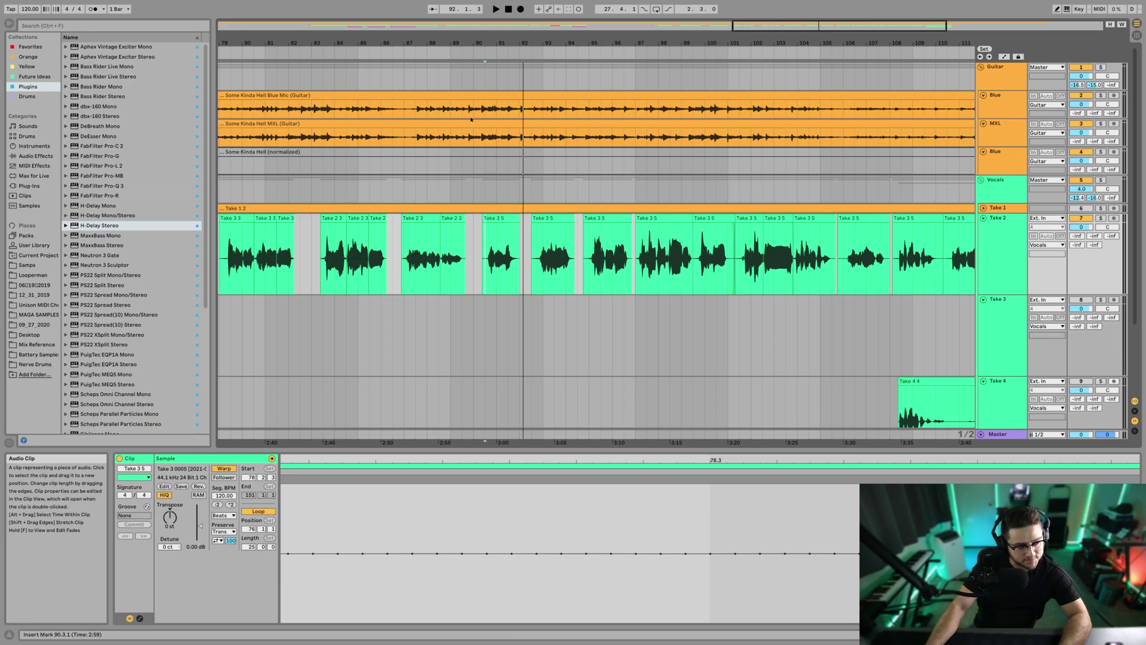
- Select the Take 2 track and review its comped clips across the whole arrangement
{"action": "left_click", "coordinate": [1011, 130]}
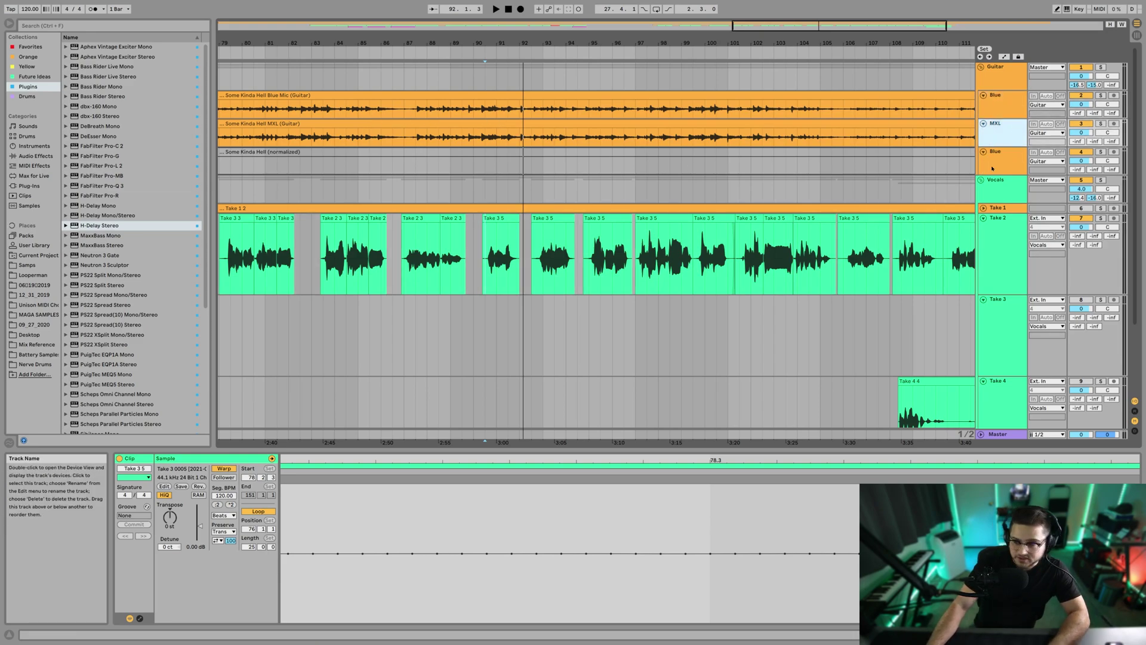
{"action": "left_click", "coordinate": [995, 234]}
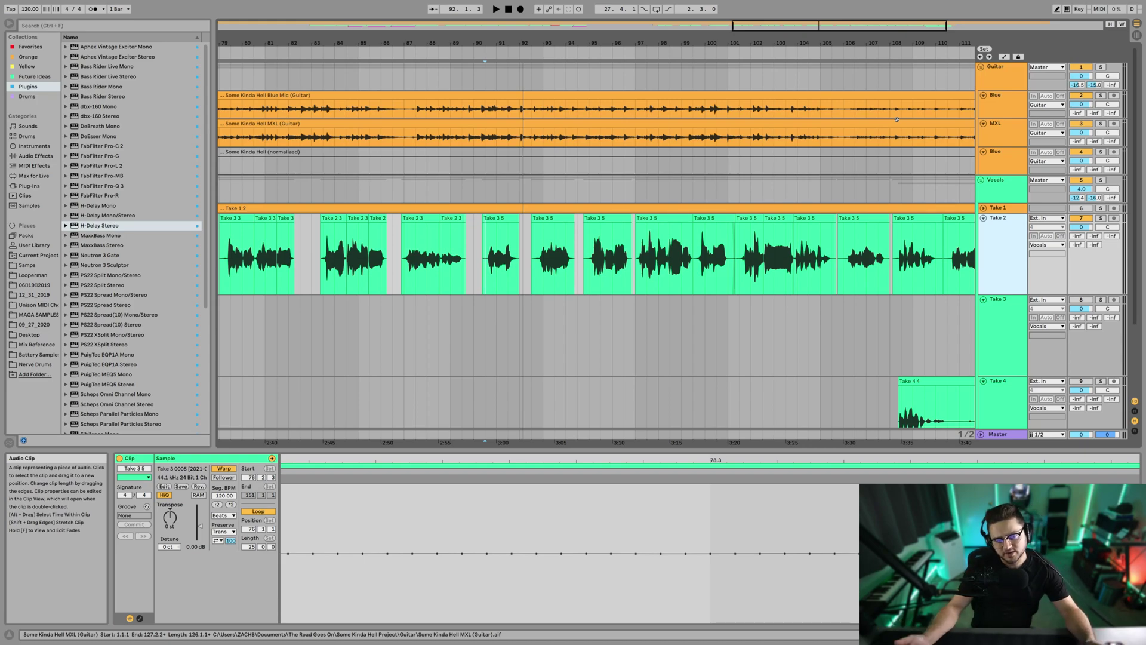
{"action": "left_click_drag", "start_coordinate": [529, 38], "coordinate": [376, 49]}
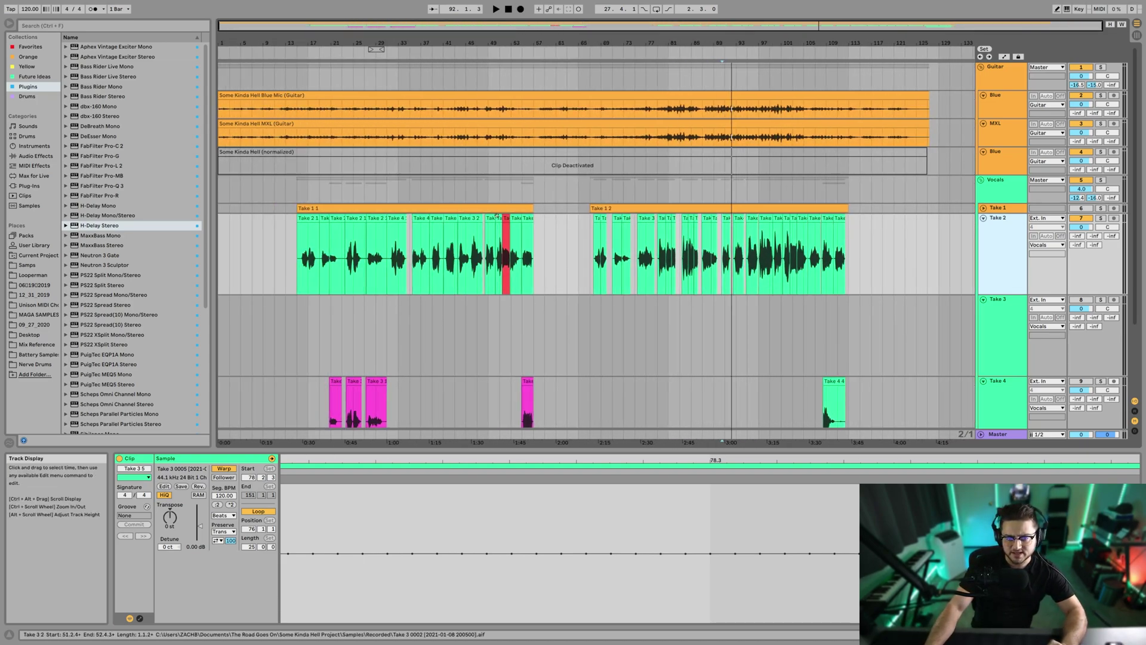